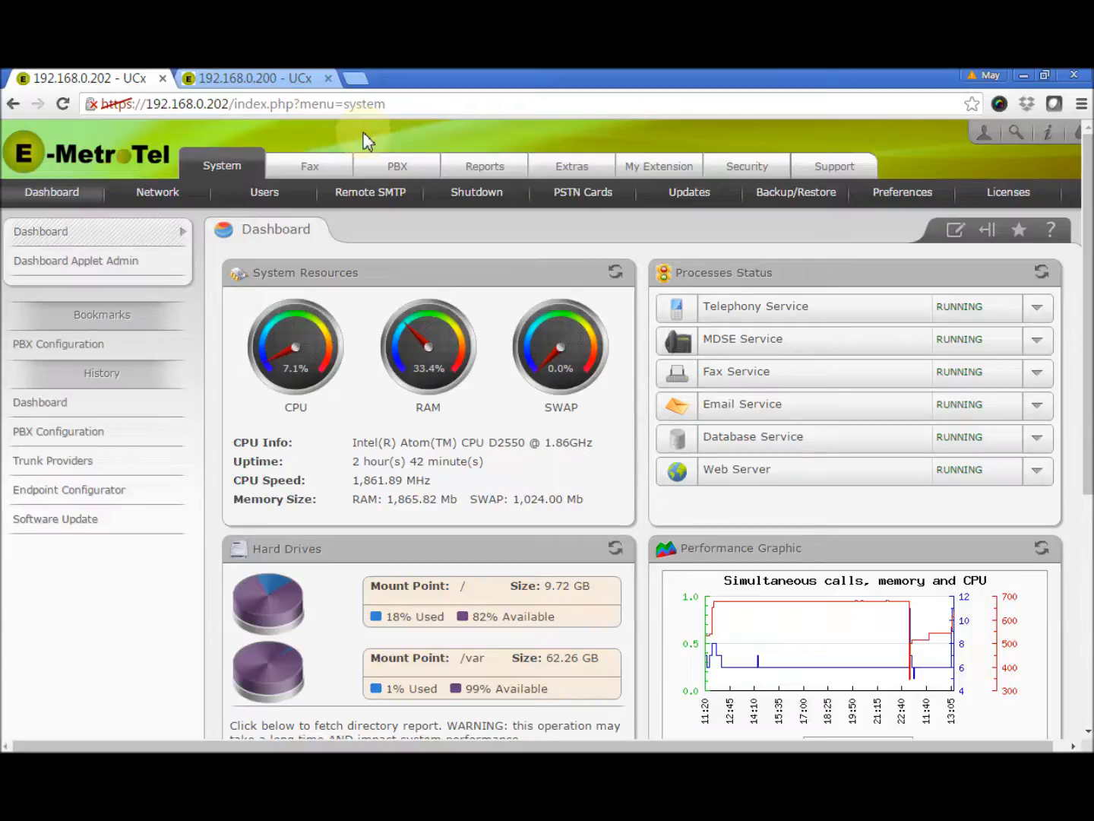
Leave the system dashboard and go to the PBX configuration area
{"action": "left_click", "coordinate": [398, 174]}
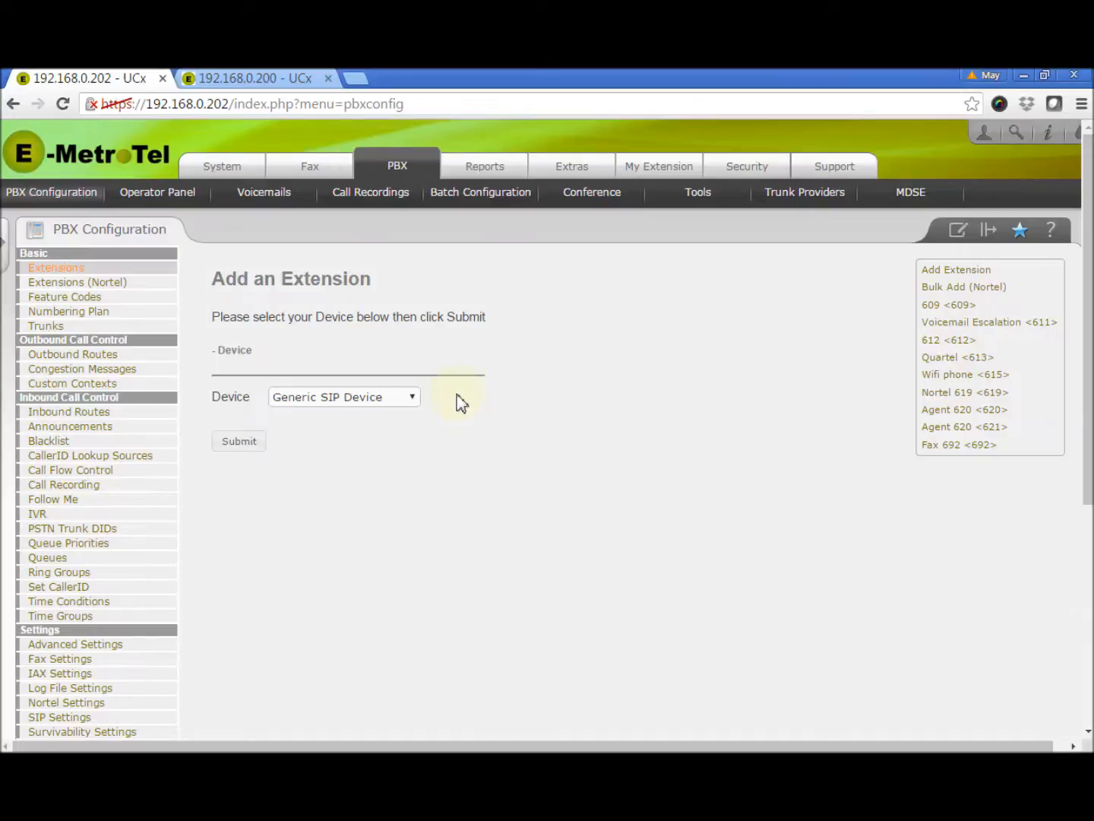
Pick Generic SIP Device as the device type and submit to reach the Add SIP Extension form
{"action": "left_click", "coordinate": [411, 398]}
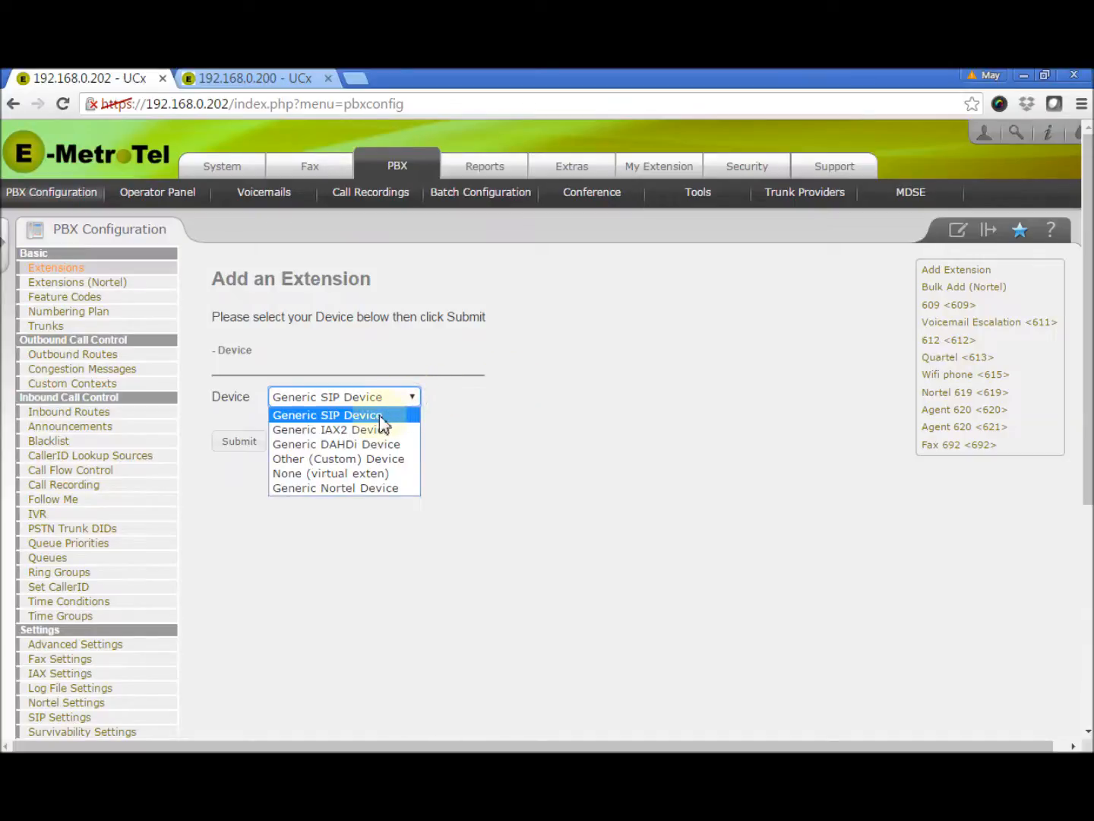
{"action": "left_click", "coordinate": [379, 415]}
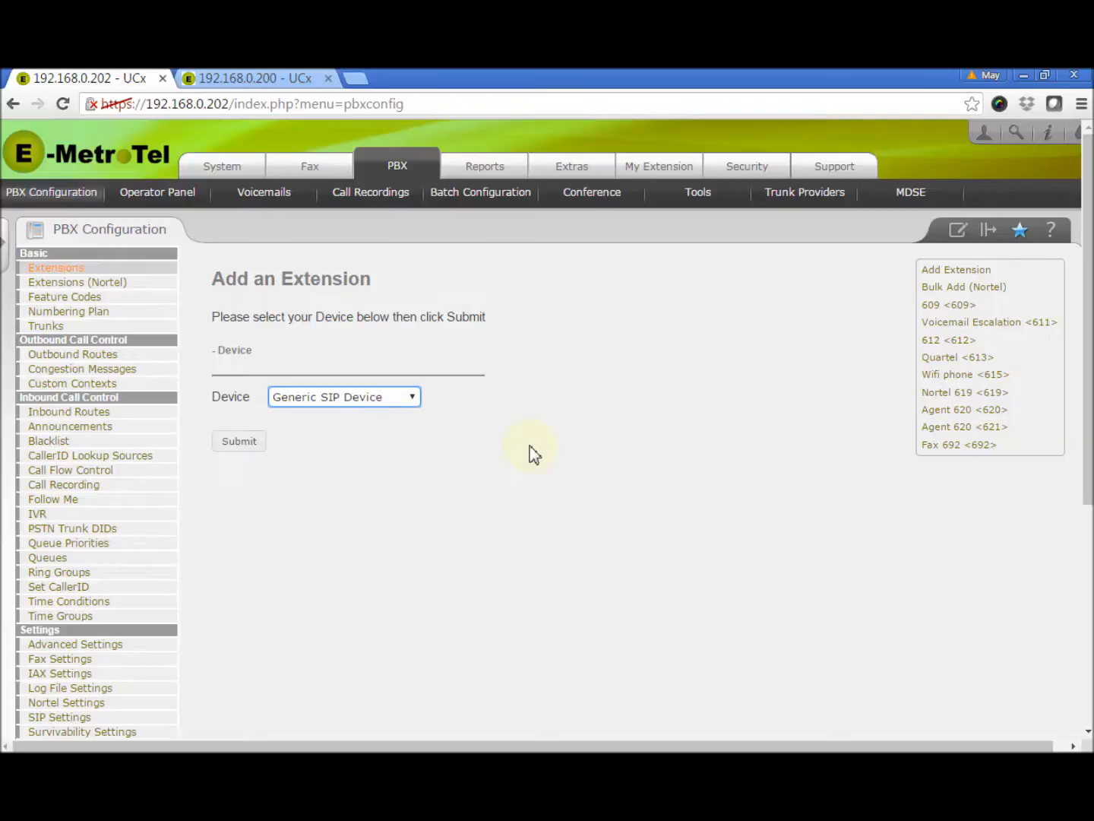
{"action": "left_click", "coordinate": [234, 445]}
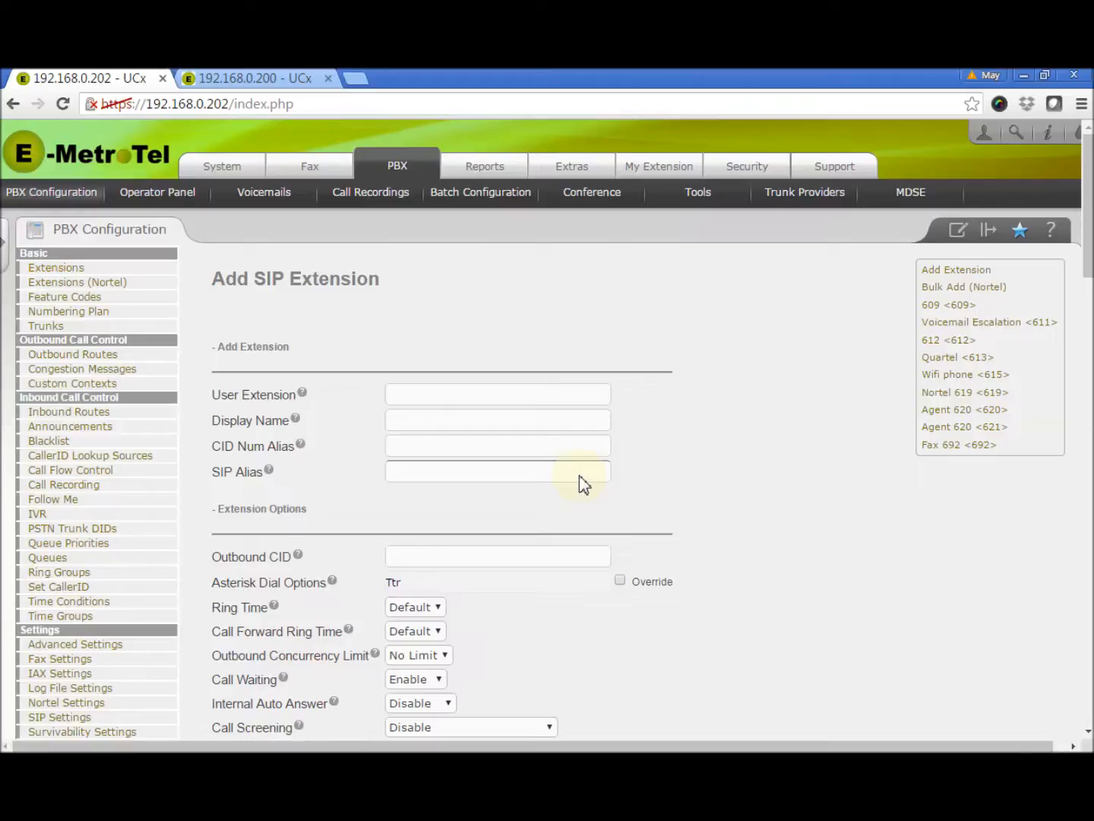
Enter 688 as the User Extension and fill in the user's display name
{"action": "left_click", "coordinate": [474, 402]}
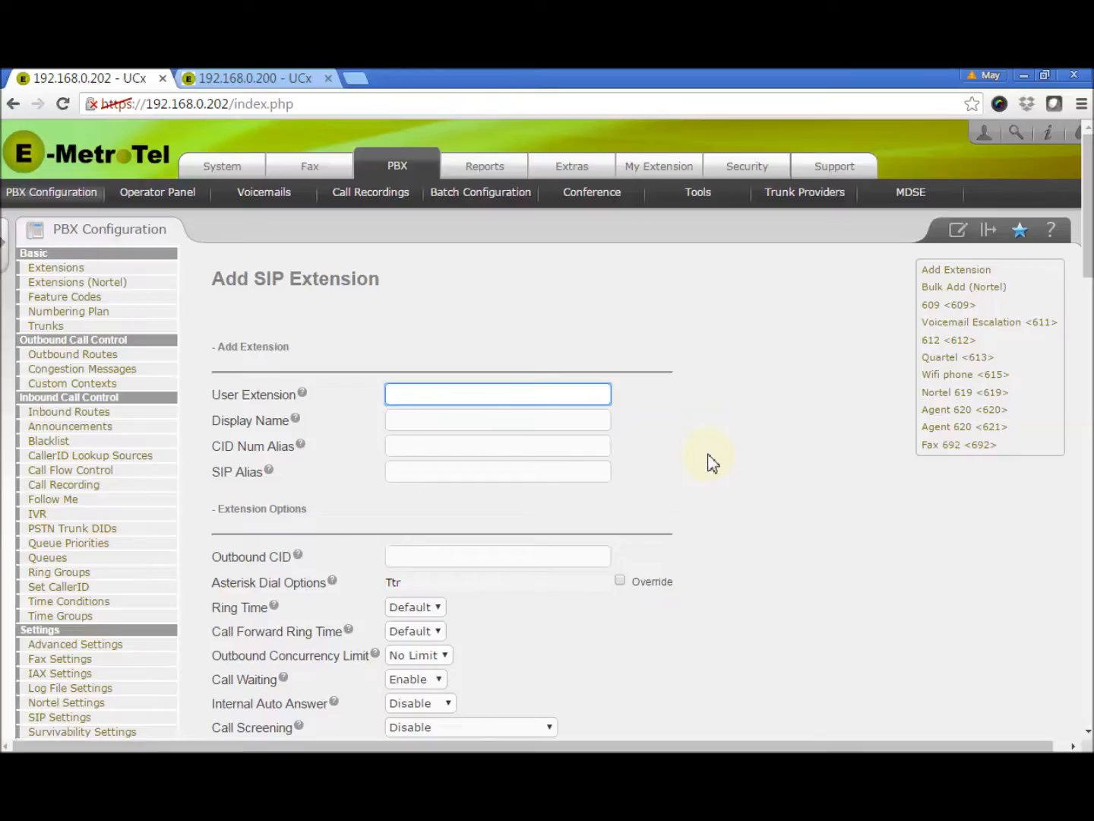
{"action": "type", "text": "688"}
{"action": "left_click", "coordinate": [520, 420]}
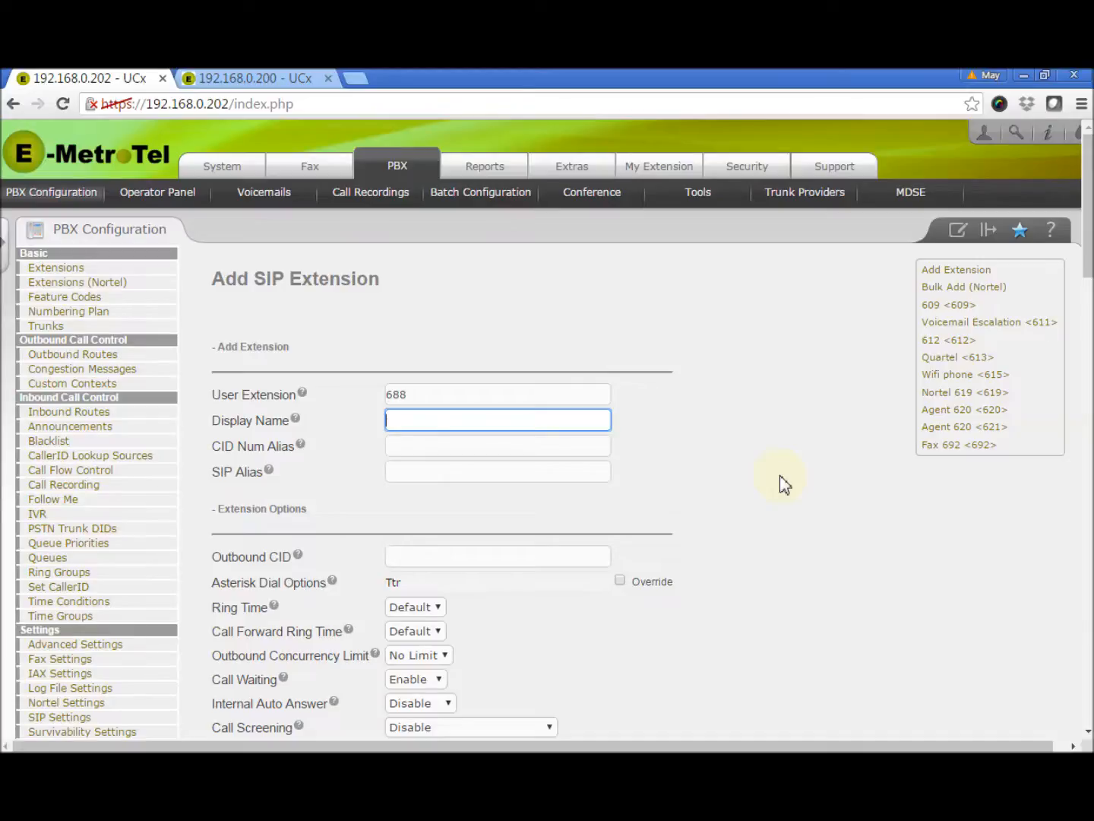
{"action": "type", "text": "Bob Example"}
{"action": "left_click", "coordinate": [785, 484]}
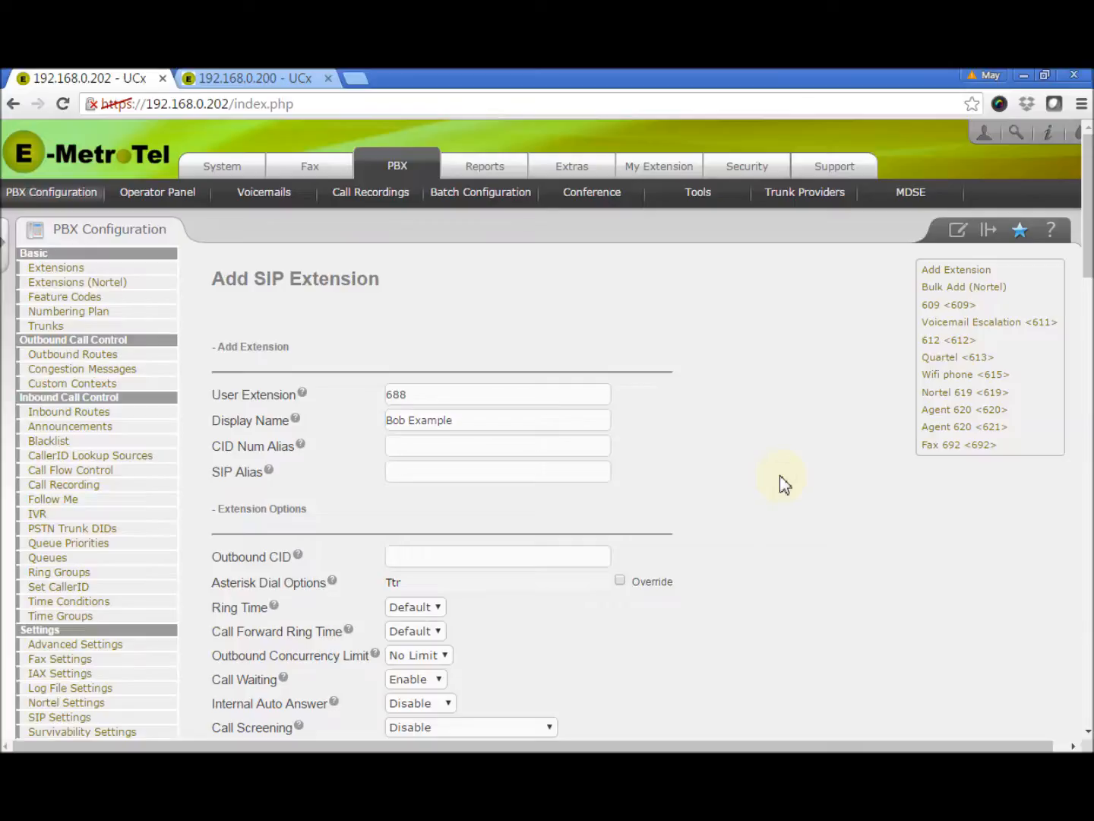
{"action": "scroll", "coordinate": [785, 484], "scroll_direction": "down", "scroll_amount": 2}
{"action": "scroll", "coordinate": [785, 484], "scroll_direction": "down", "scroll_amount": 1}
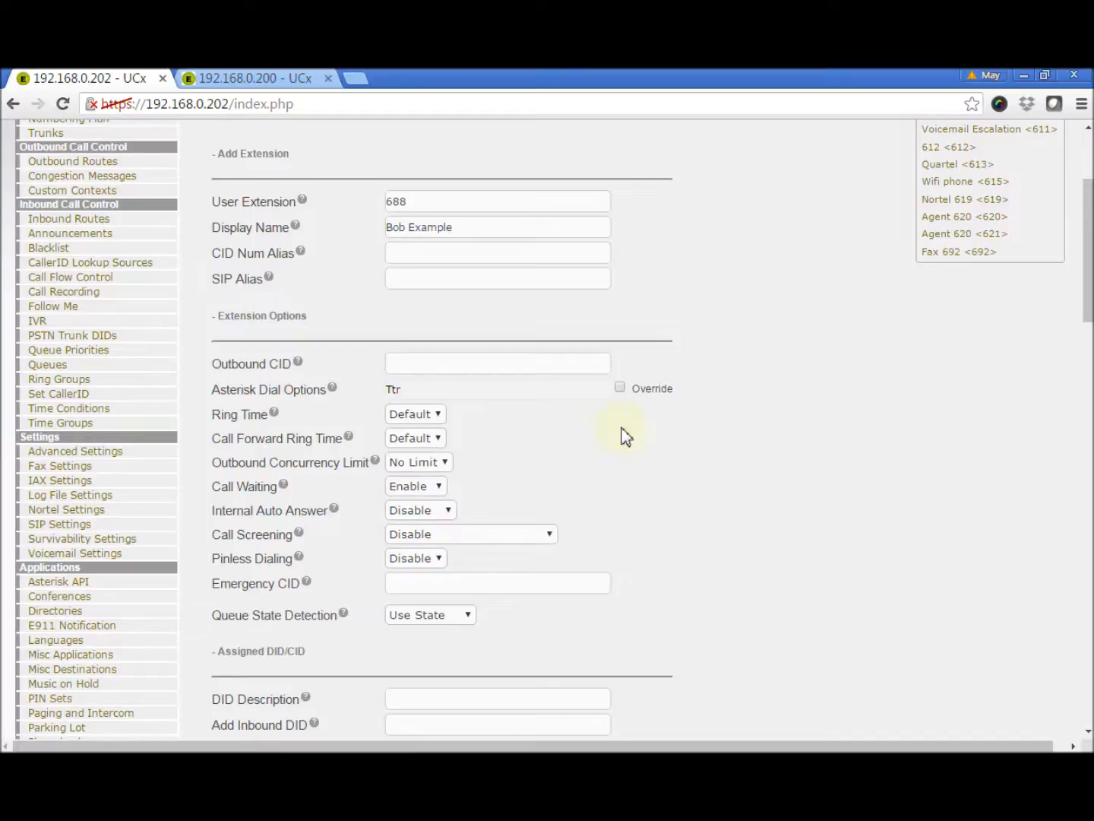
{"action": "mouse_move", "coordinate": [276, 415]}
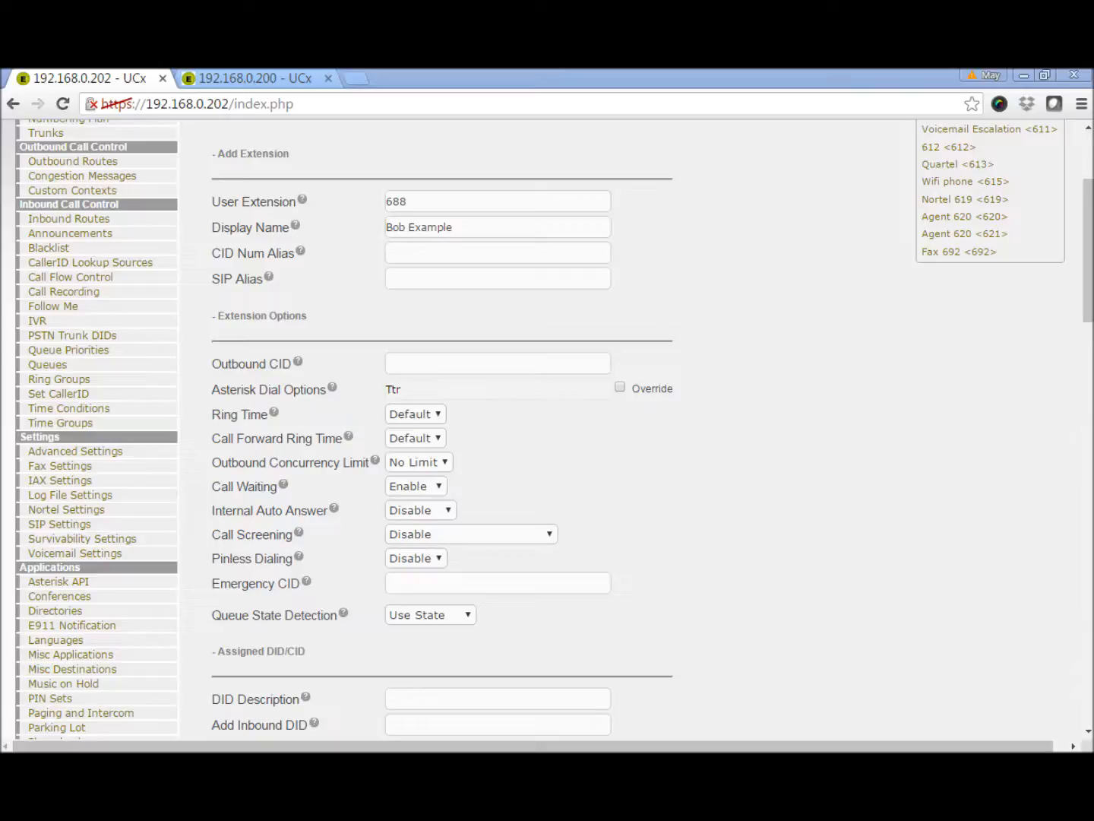
{"action": "left_click", "coordinate": [417, 364]}
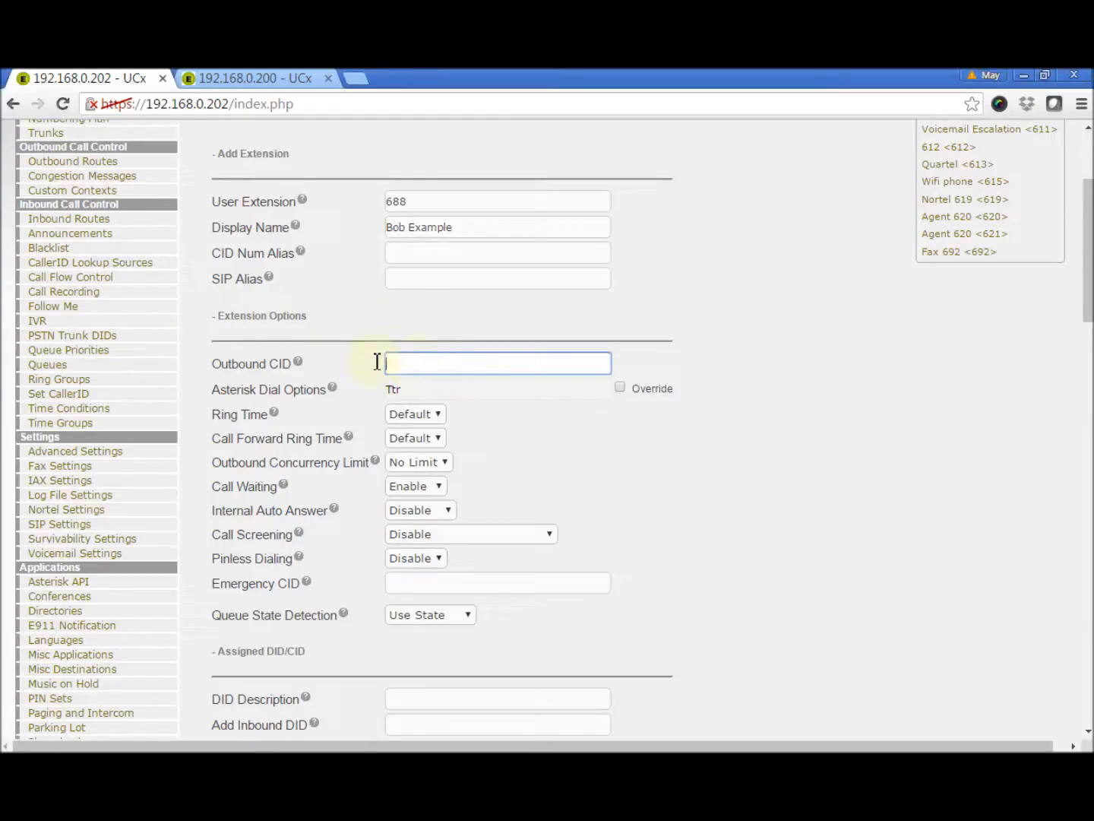
{"action": "mouse_move", "coordinate": [301, 365]}
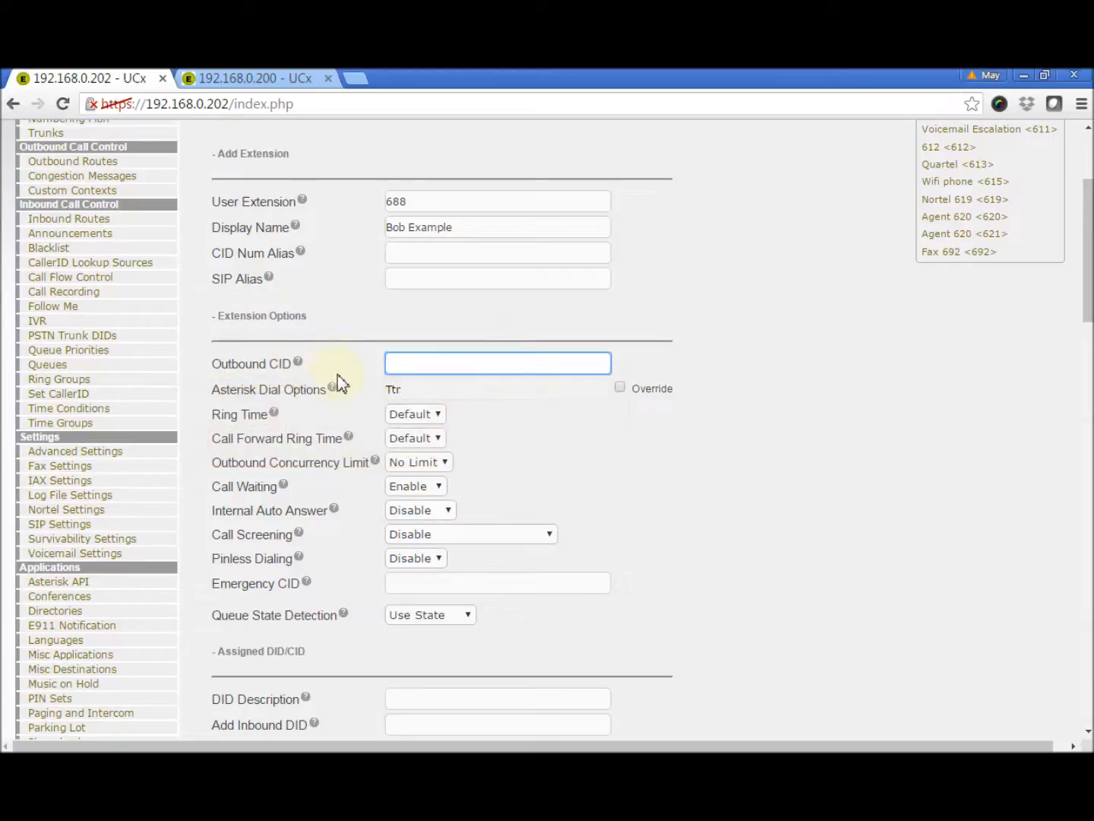
{"action": "mouse_move", "coordinate": [335, 394]}
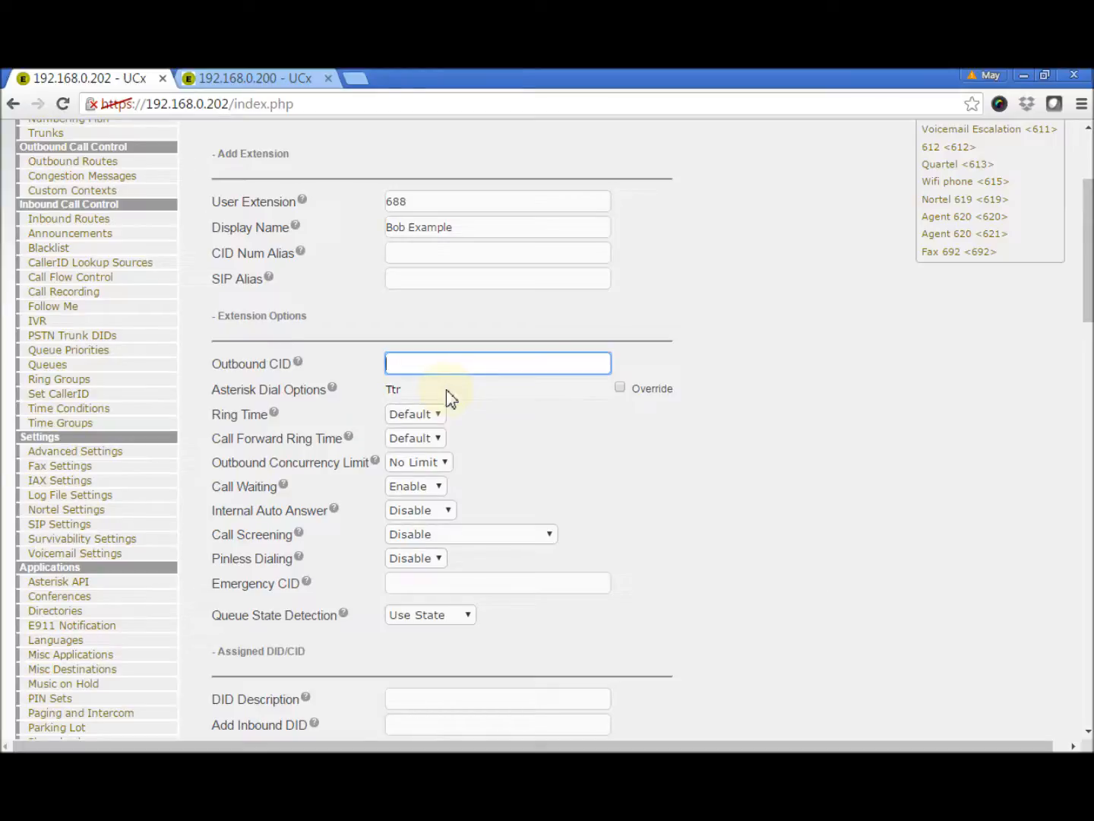
{"action": "left_click", "coordinate": [619, 387]}
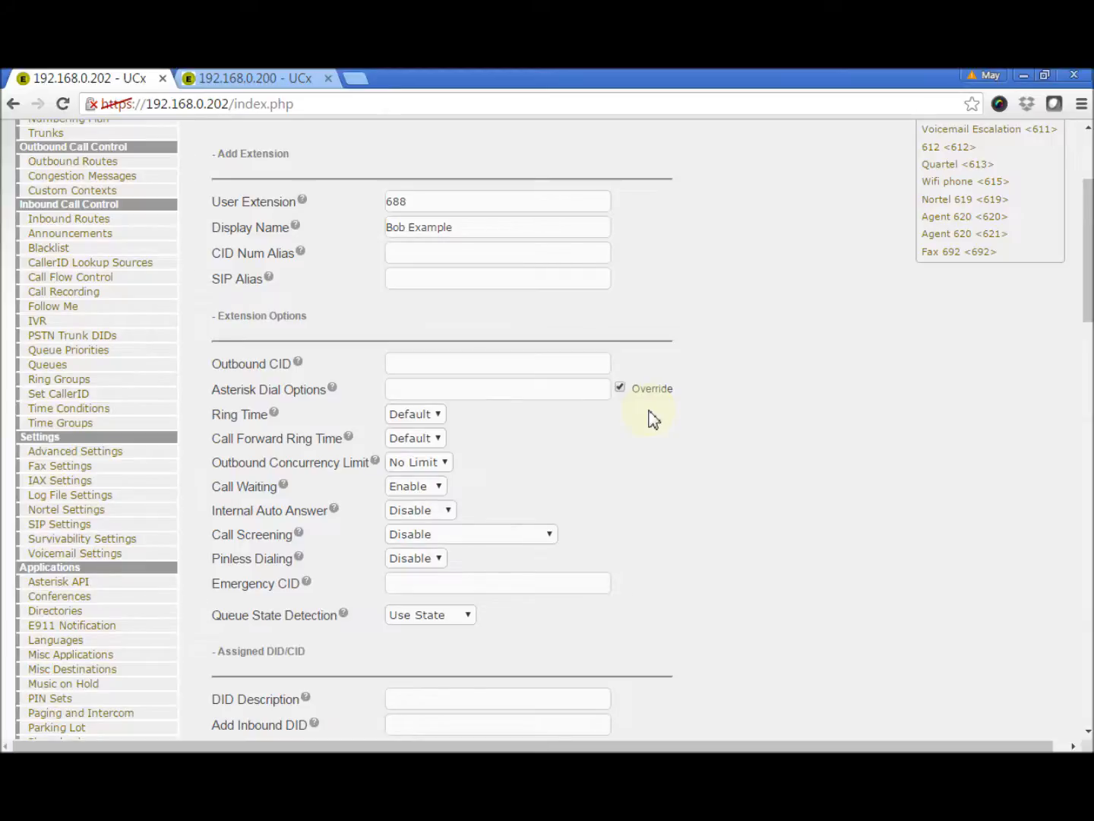
{"action": "left_click", "coordinate": [620, 388]}
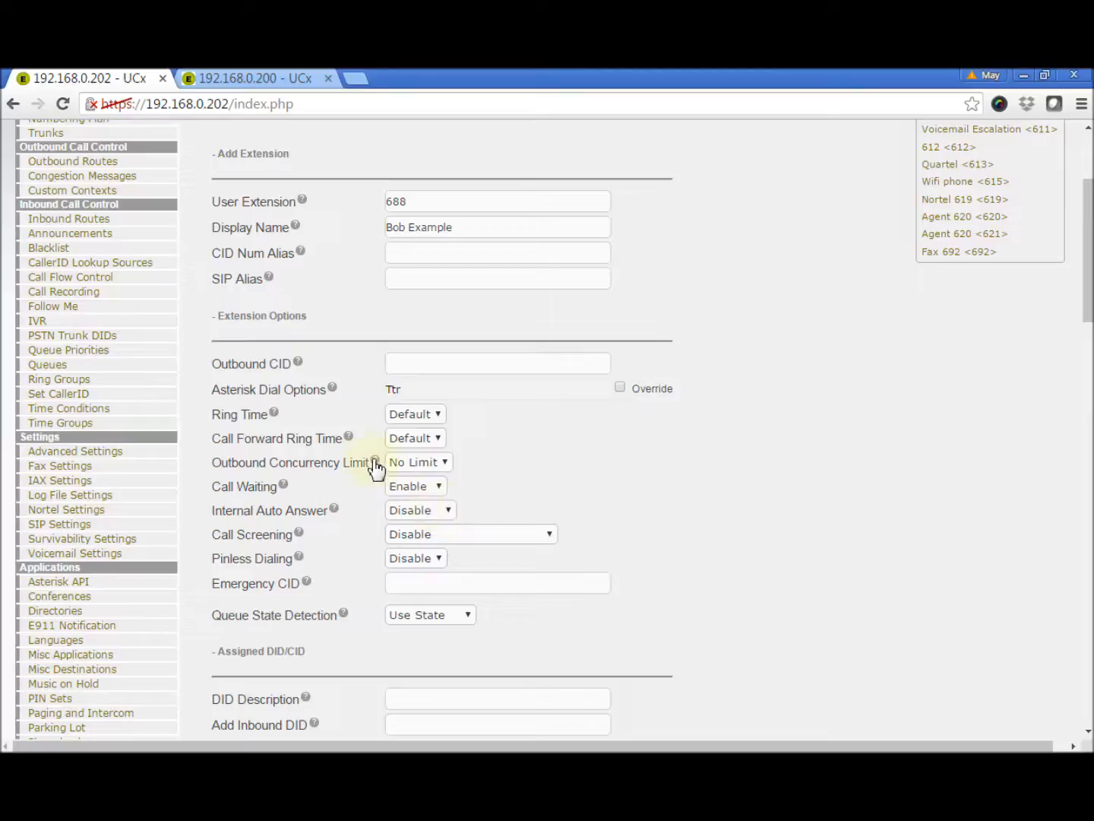
{"action": "mouse_move", "coordinate": [375, 465]}
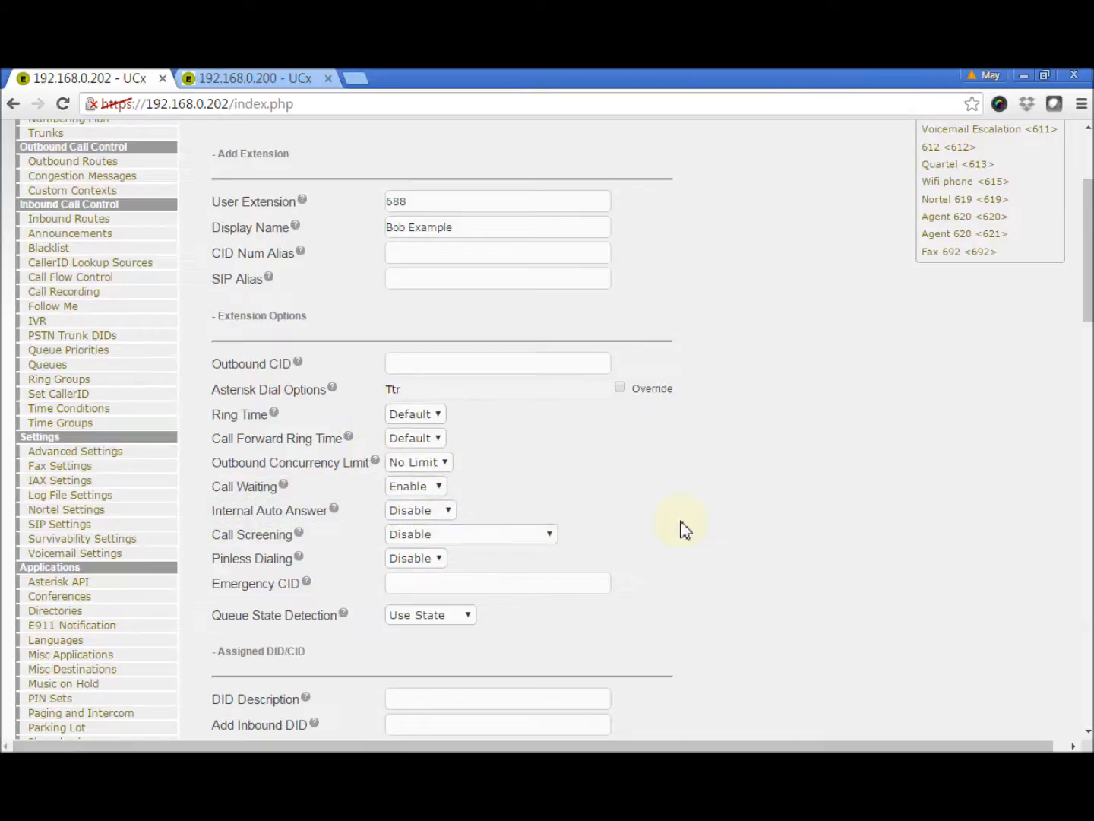
{"action": "scroll", "coordinate": [684, 530], "scroll_direction": "down", "scroll_amount": 1}
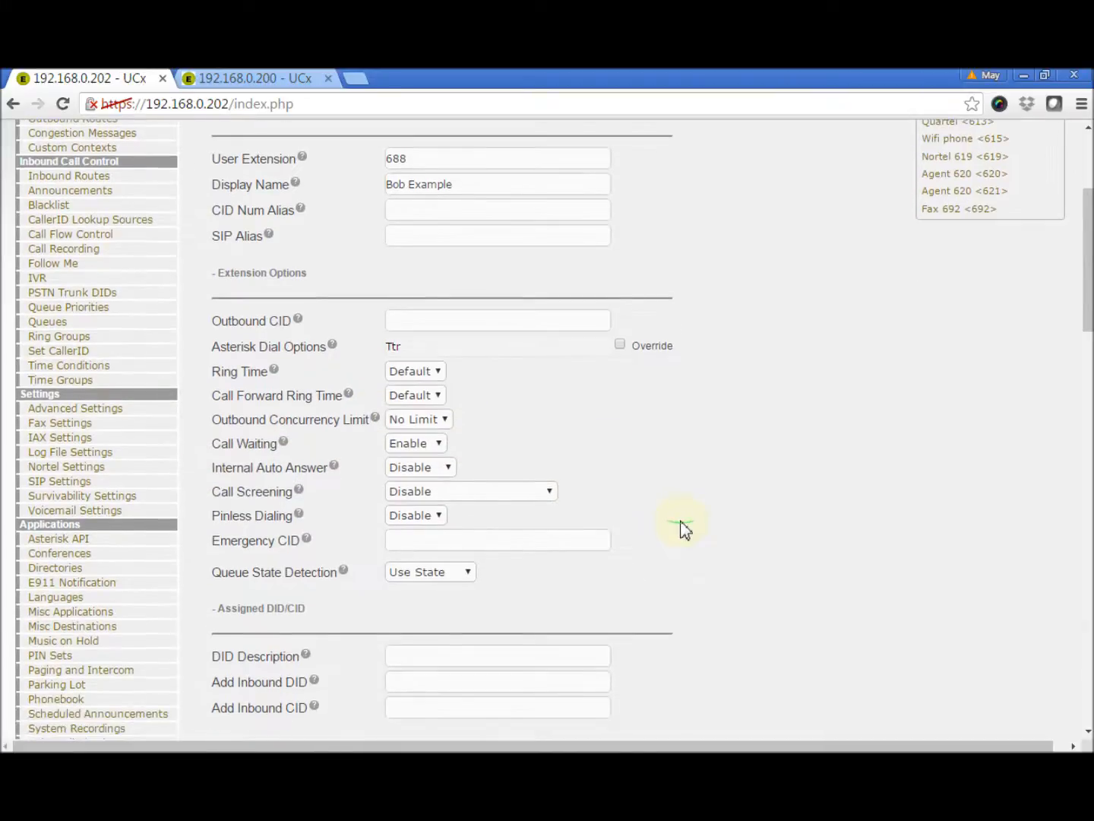
{"action": "mouse_move", "coordinate": [302, 498]}
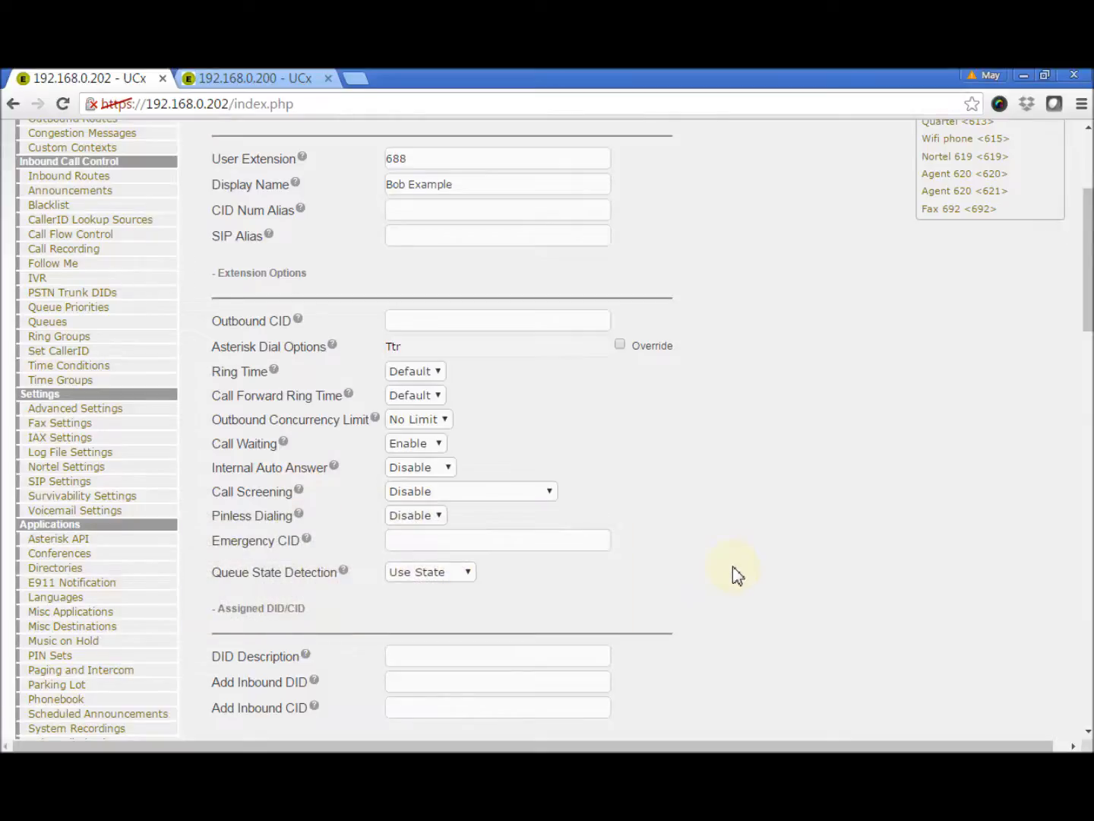
{"action": "scroll", "coordinate": [733, 568], "scroll_direction": "down", "scroll_amount": 3}
{"action": "scroll", "coordinate": [733, 568], "scroll_direction": "down", "scroll_amount": 1}
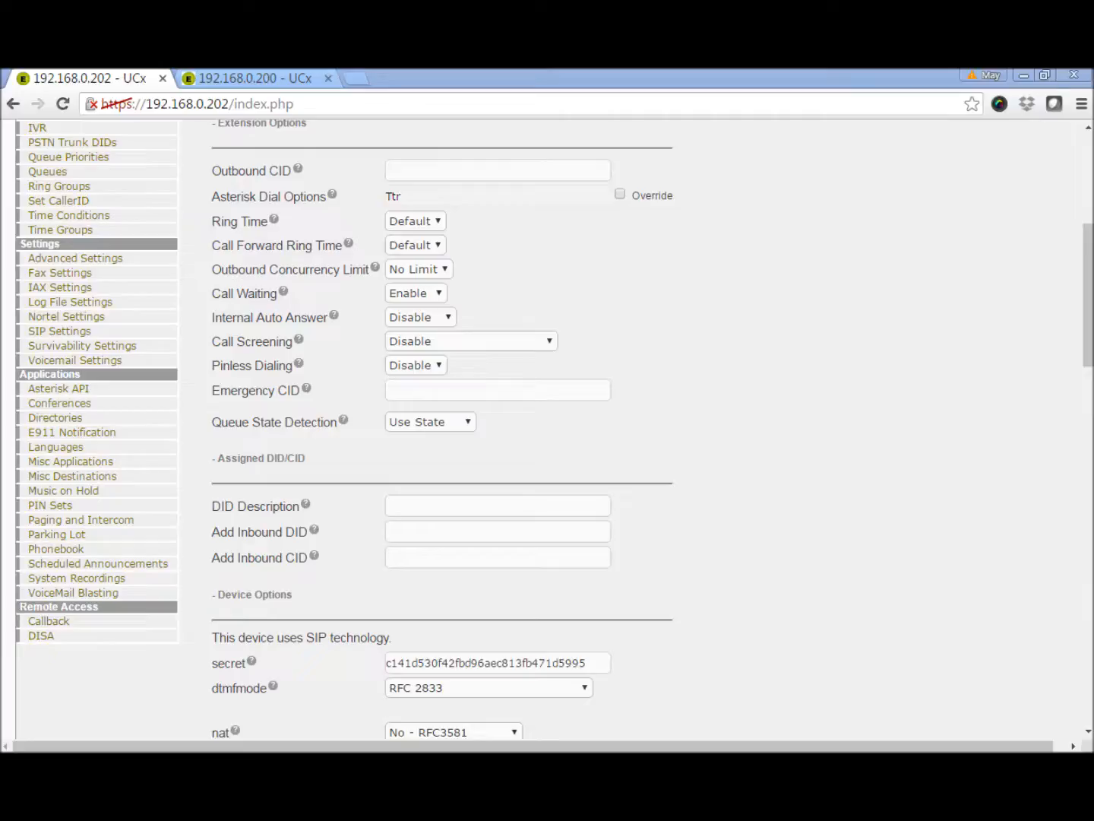
{"action": "left_click", "coordinate": [404, 529]}
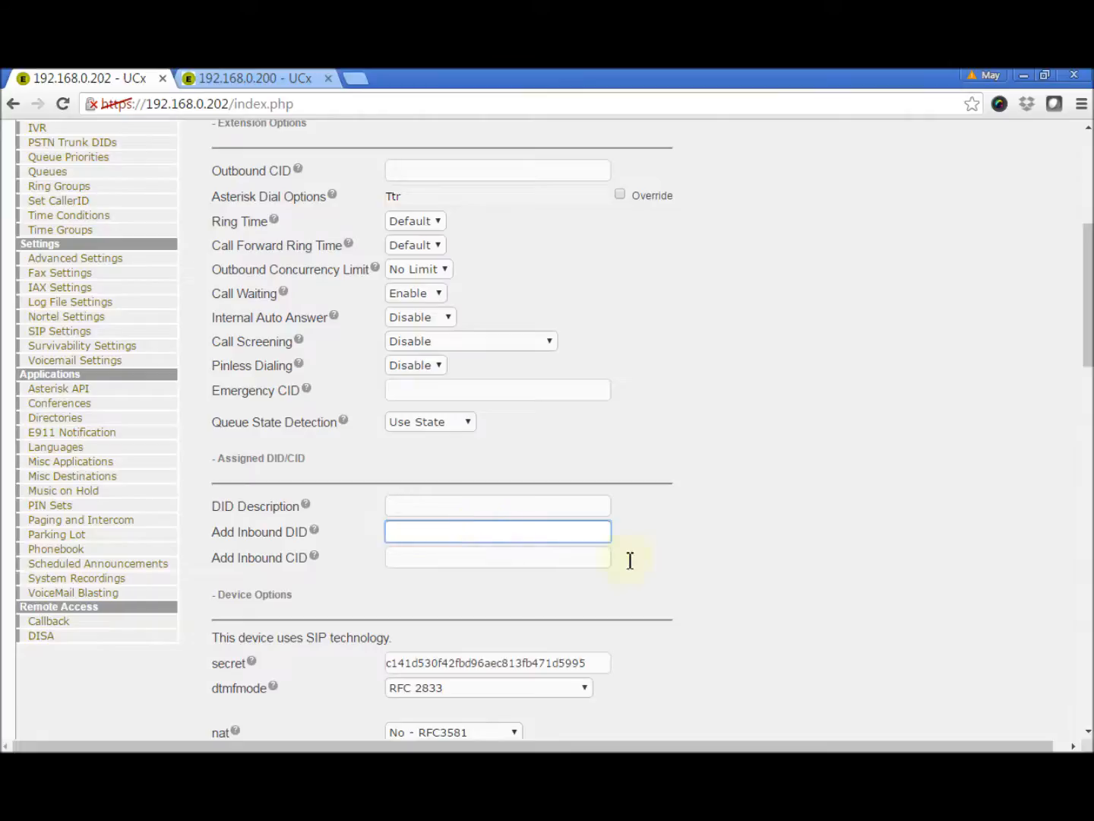
{"action": "scroll", "coordinate": [779, 599], "scroll_direction": "down", "scroll_amount": 1}
{"action": "scroll", "coordinate": [777, 601], "scroll_direction": "down", "scroll_amount": 1}
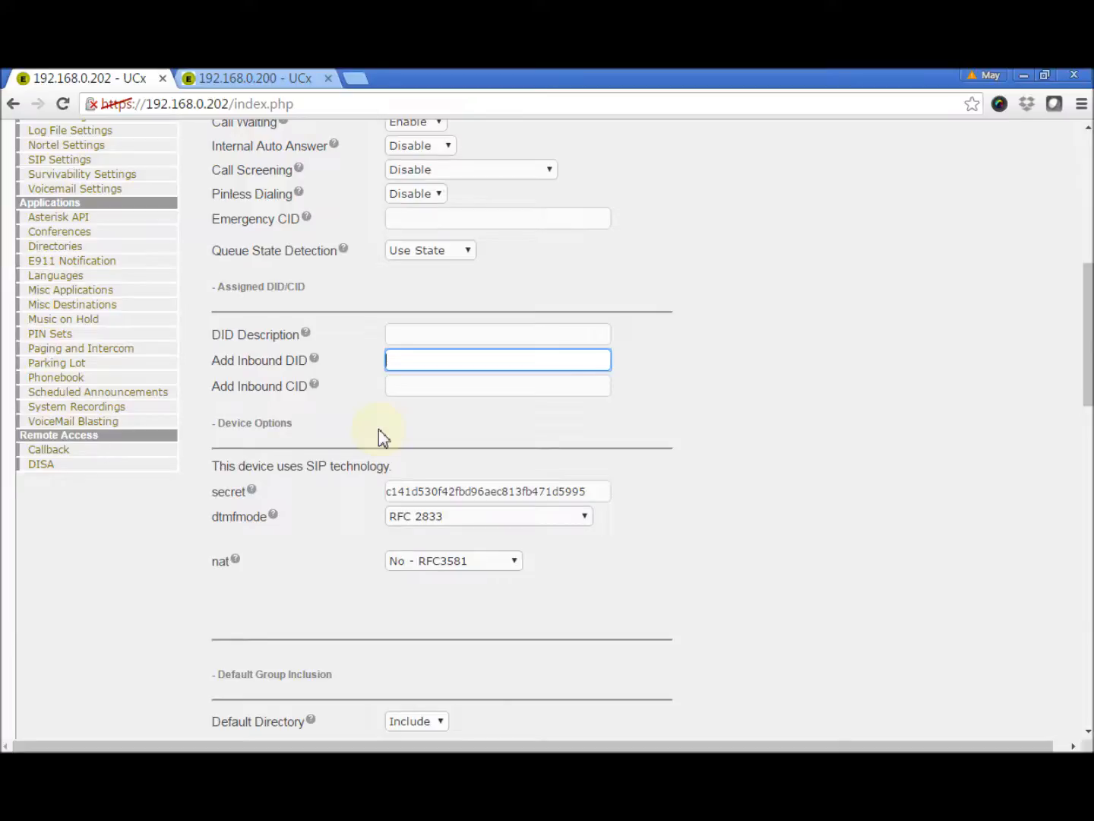
Replace the generated SIP secret under Device Options with a shorter custom password
{"action": "left_click", "coordinate": [424, 492]}
{"action": "double_click", "coordinate": [426, 492]}
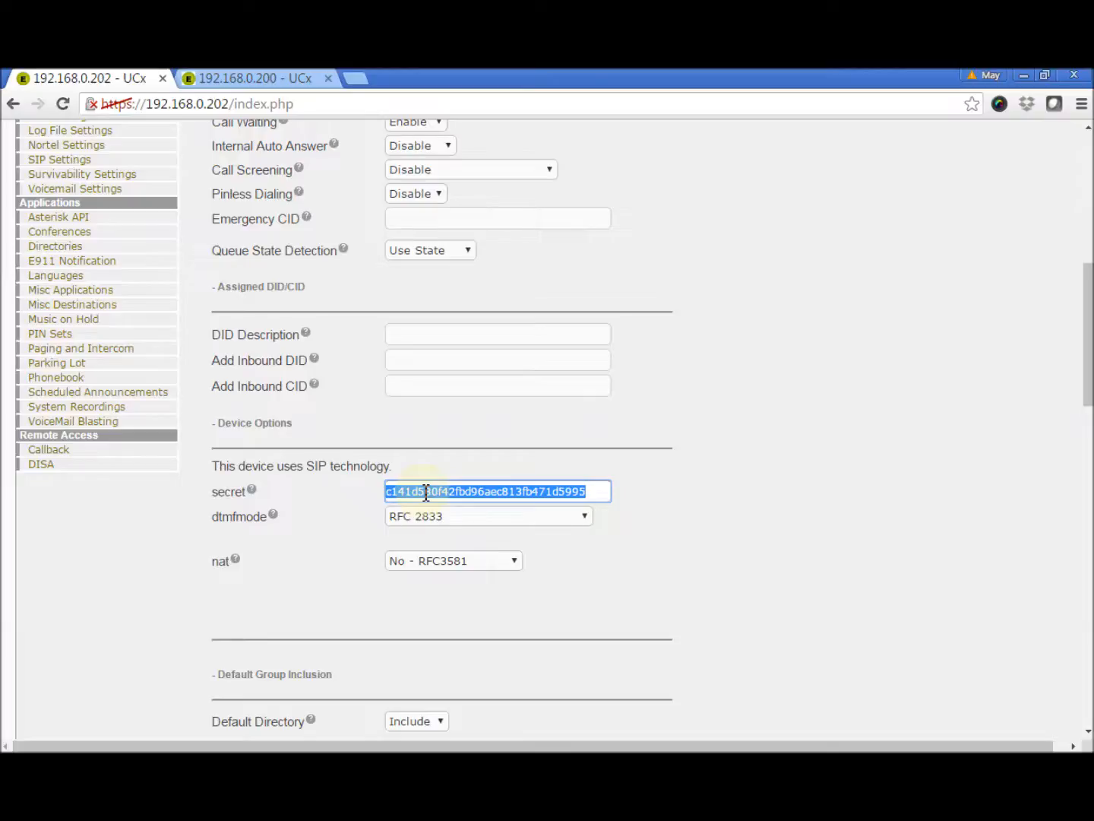
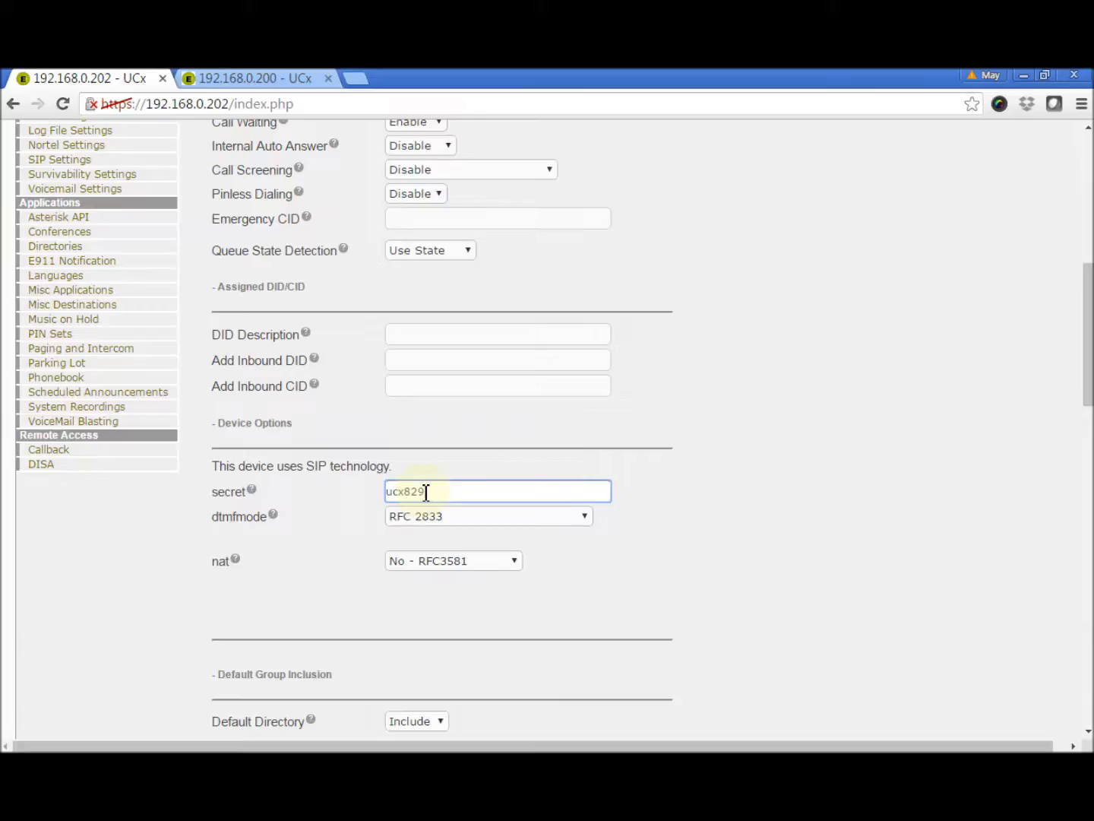
{"action": "left_click", "coordinate": [685, 560]}
{"action": "scroll", "coordinate": [687, 560], "scroll_direction": "down", "scroll_amount": 1}
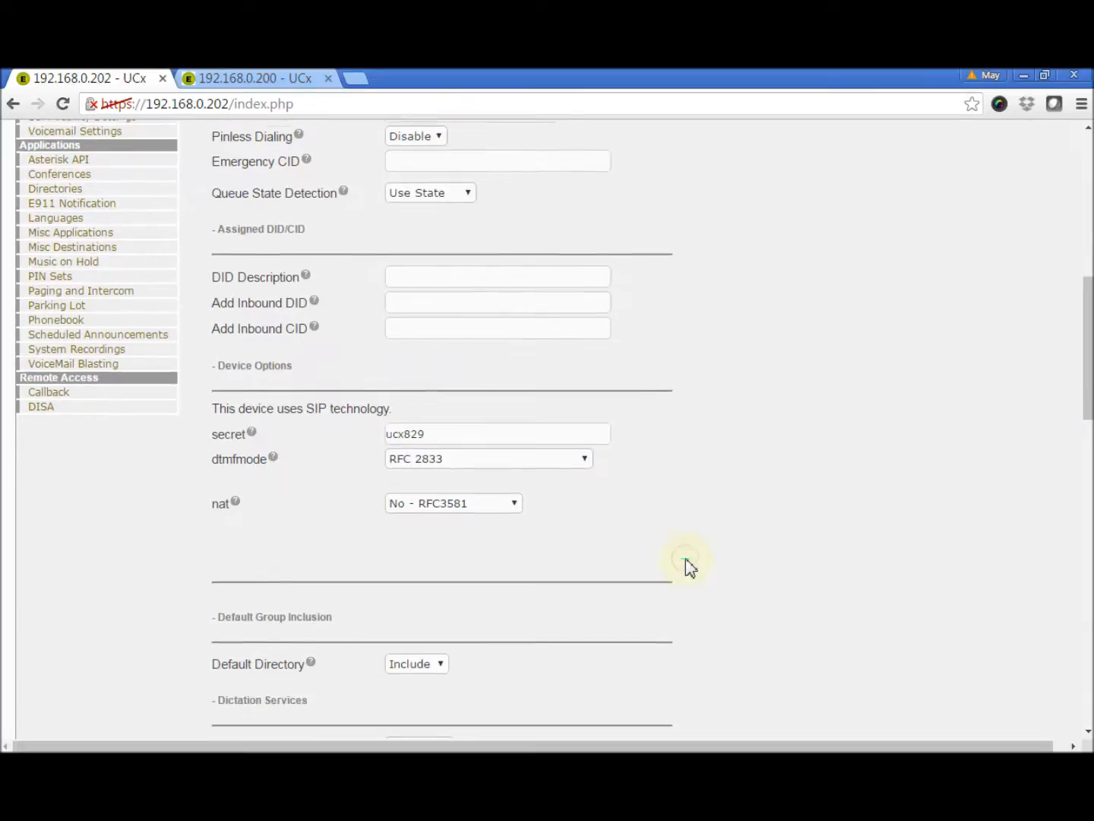
Change the nat device option from No - RFC3581 to Yes
{"action": "left_click", "coordinate": [513, 497]}
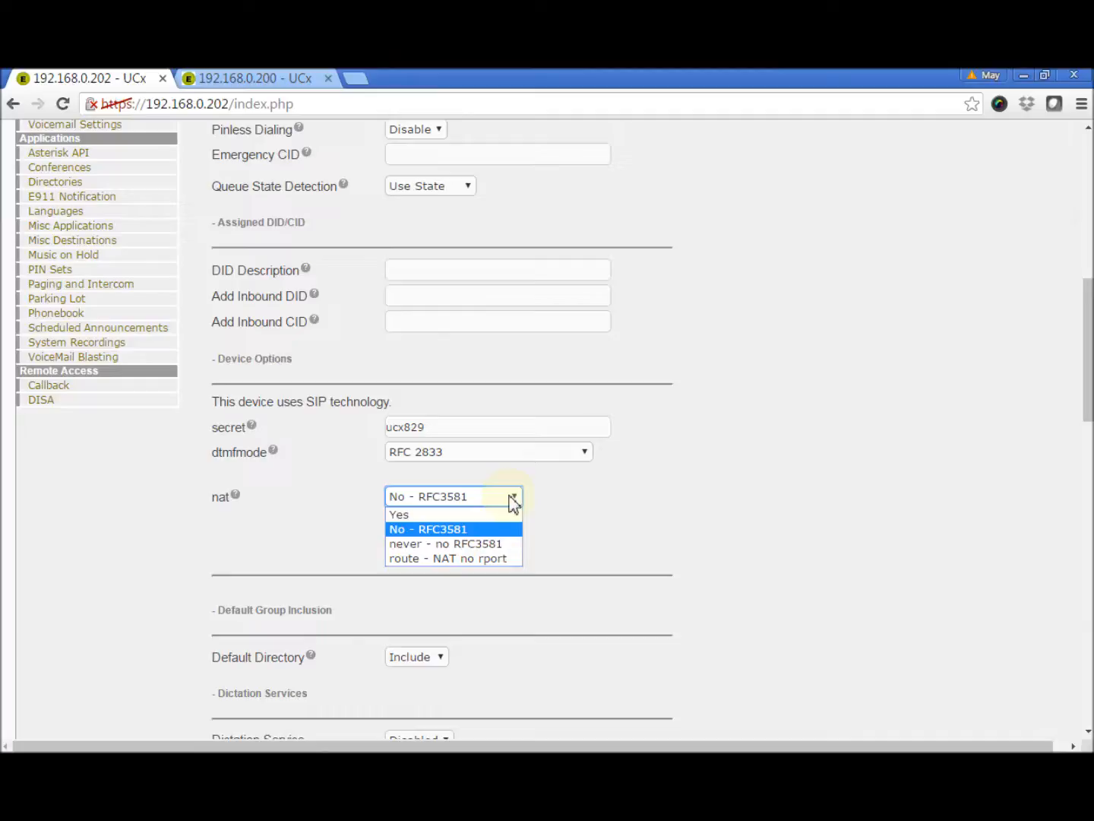
{"action": "left_click", "coordinate": [502, 516]}
{"action": "left_click", "coordinate": [594, 519]}
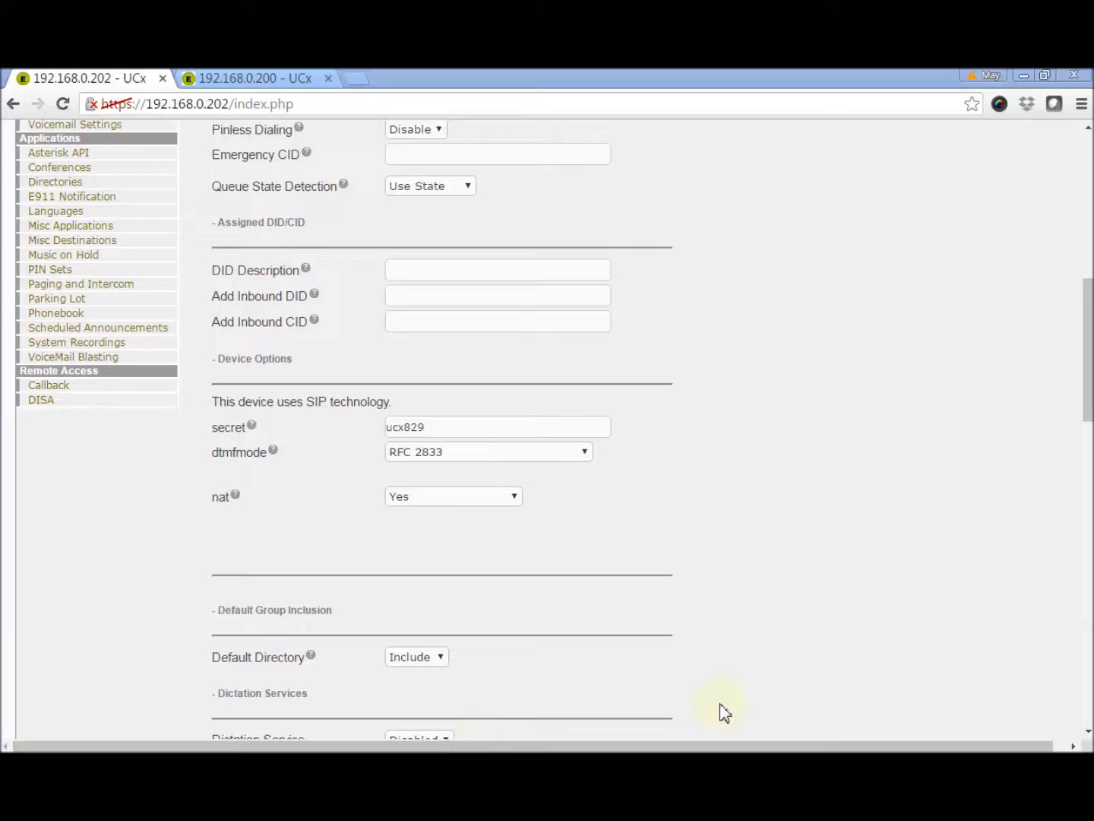
Leave the No Answer destination at its default and submit extension 688
{"action": "left_click_drag", "start_coordinate": [1089, 415], "coordinate": [1084, 515]}
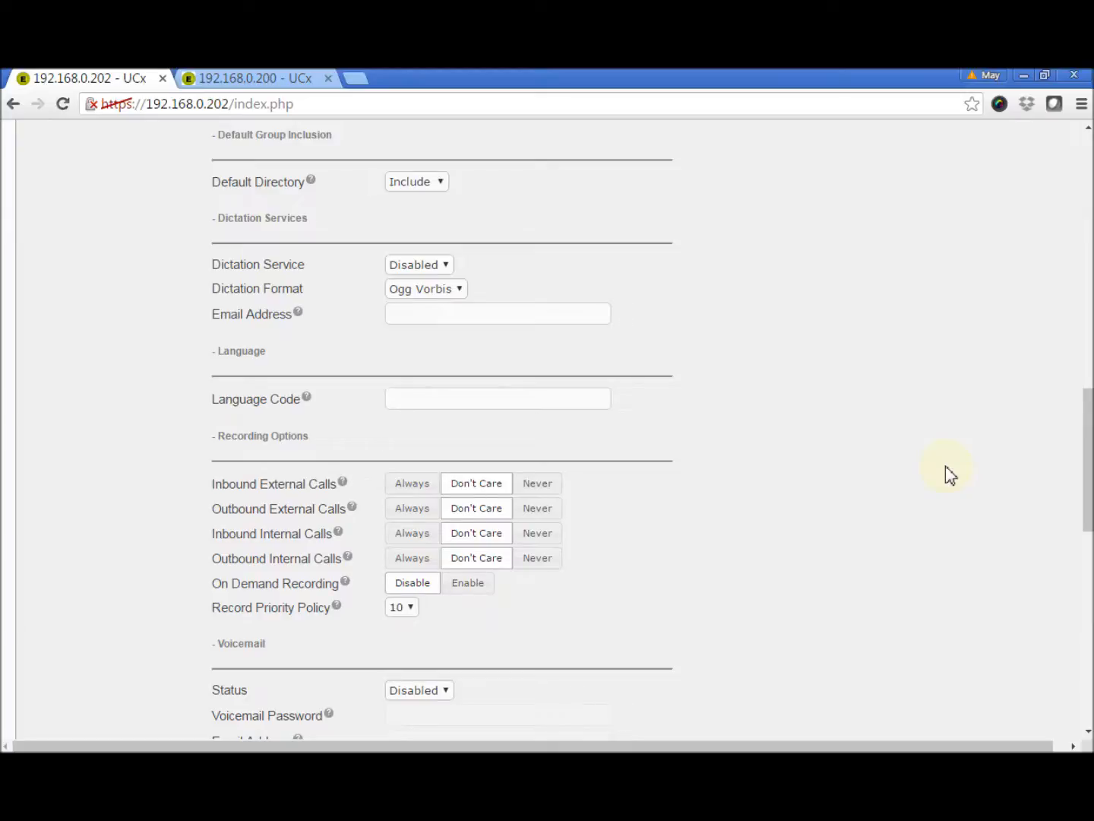
{"action": "left_click_drag", "start_coordinate": [1087, 426], "coordinate": [1062, 617]}
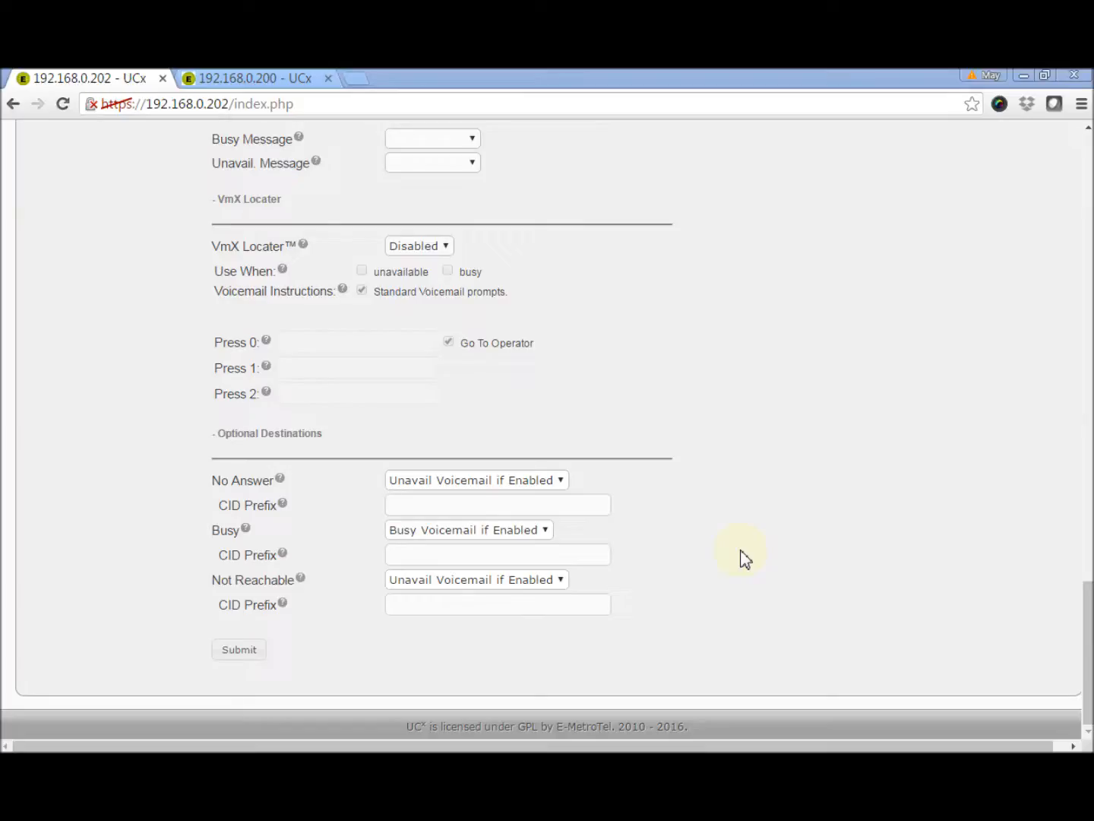
{"action": "left_click", "coordinate": [562, 481]}
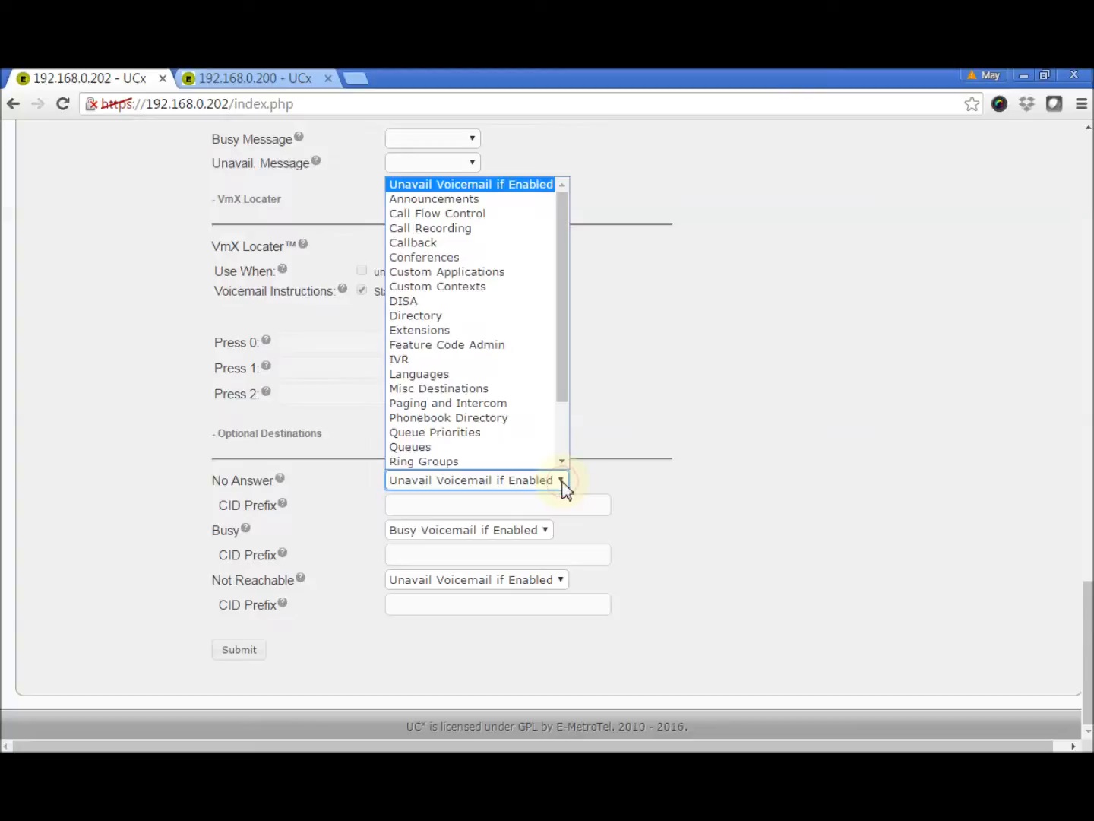
{"action": "left_click", "coordinate": [773, 532]}
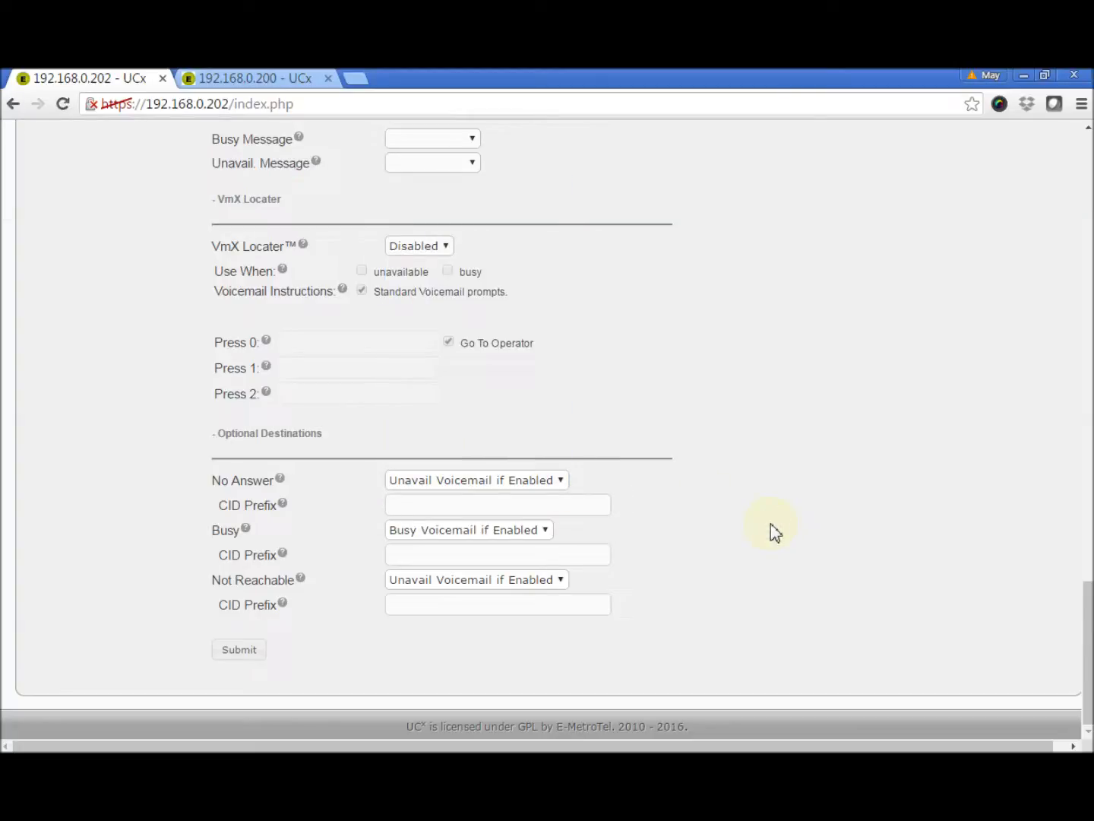
{"action": "left_click", "coordinate": [238, 655]}
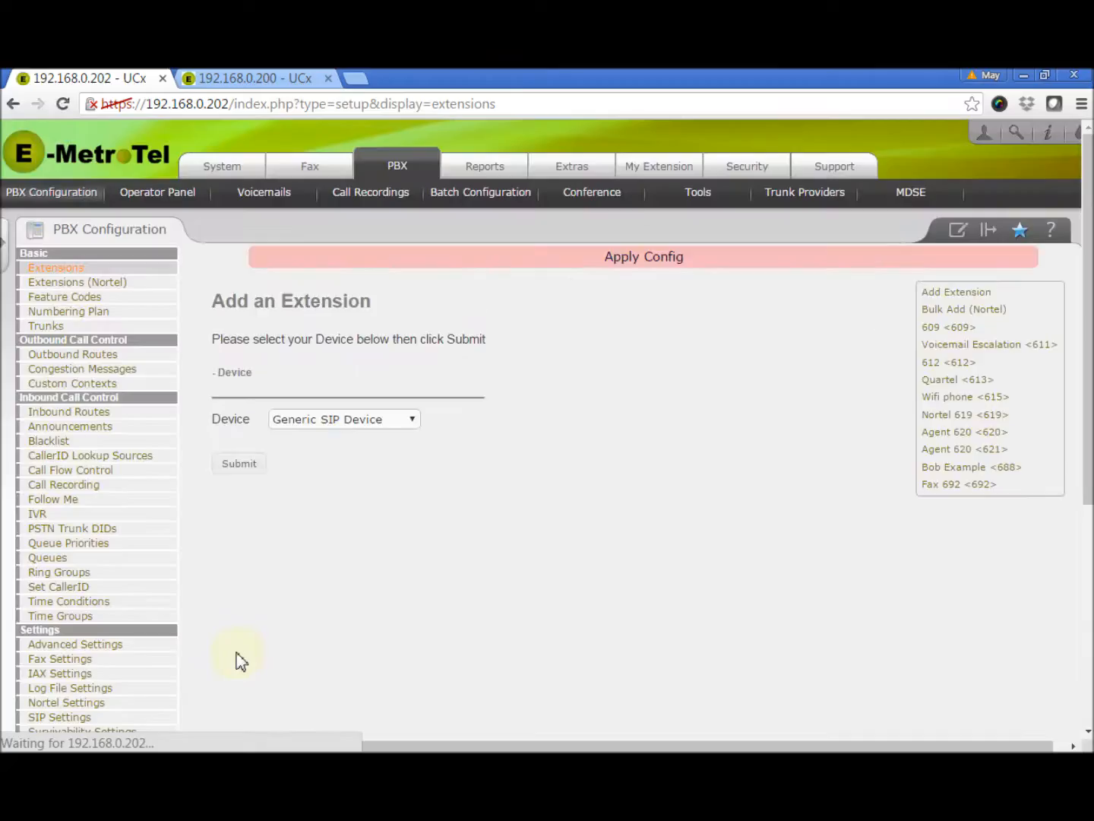
Apply the pending configuration from the Apply Config bar on the Extensions page
{"action": "left_click", "coordinate": [666, 262]}
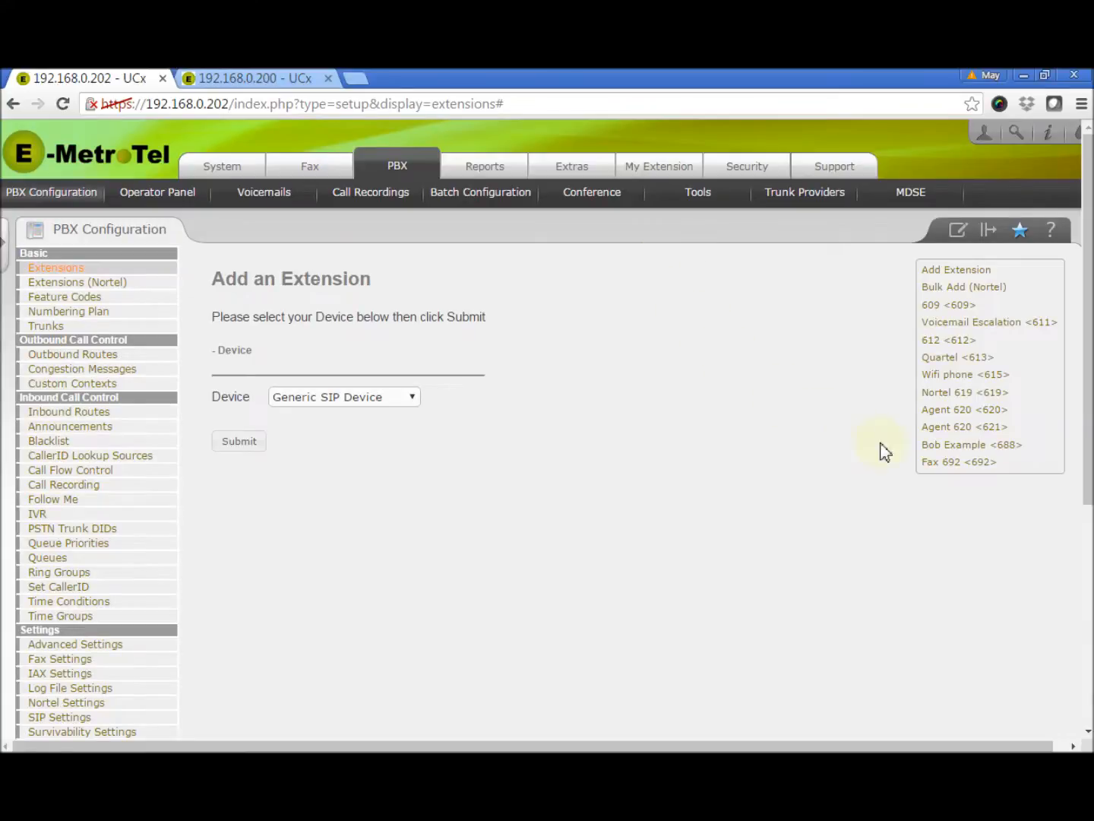
Reopen extension 688 and check its device options, including the empty callgroup and pickupgroup
{"action": "left_click", "coordinate": [942, 446]}
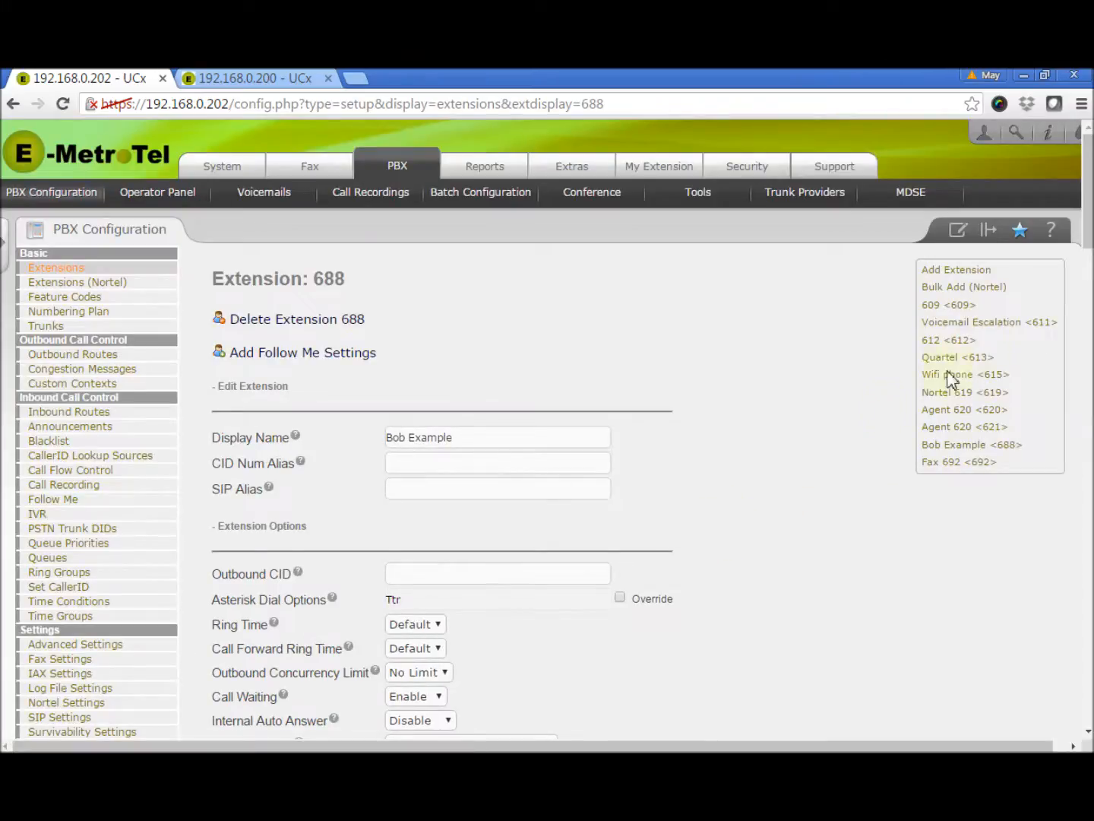
{"action": "scroll", "coordinate": [1090, 245], "scroll_direction": "down", "scroll_amount": 1}
{"action": "left_click_drag", "start_coordinate": [1090, 245], "coordinate": [1091, 385]}
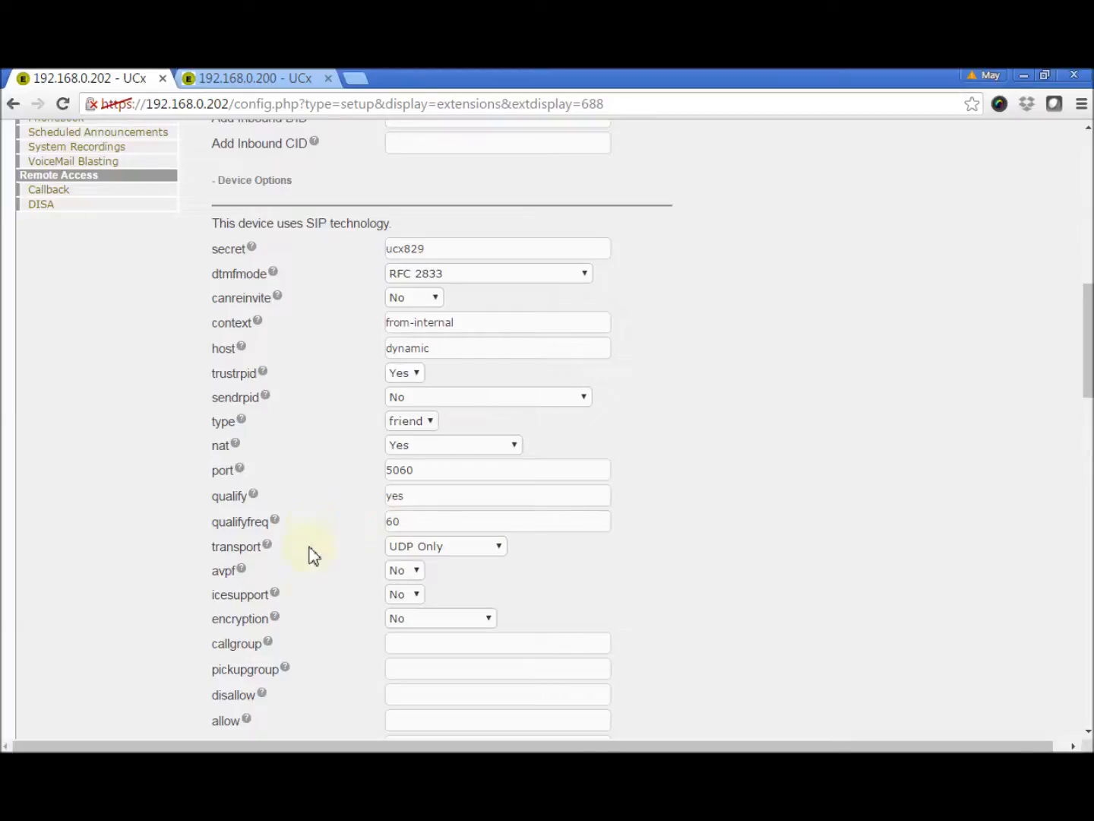
{"action": "left_click", "coordinate": [397, 651]}
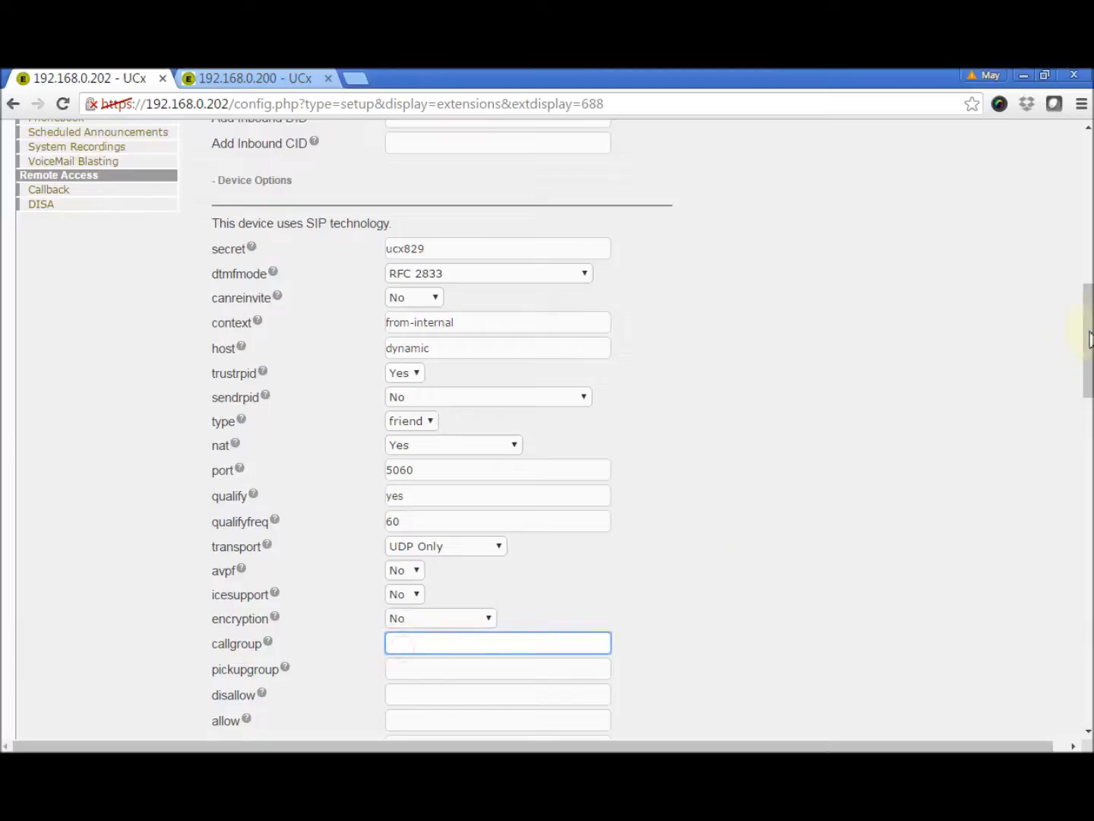
{"action": "left_click_drag", "start_coordinate": [1088, 340], "coordinate": [1089, 361]}
{"action": "left_click", "coordinate": [490, 556]}
{"action": "left_click_drag", "start_coordinate": [1089, 403], "coordinate": [1089, 441]}
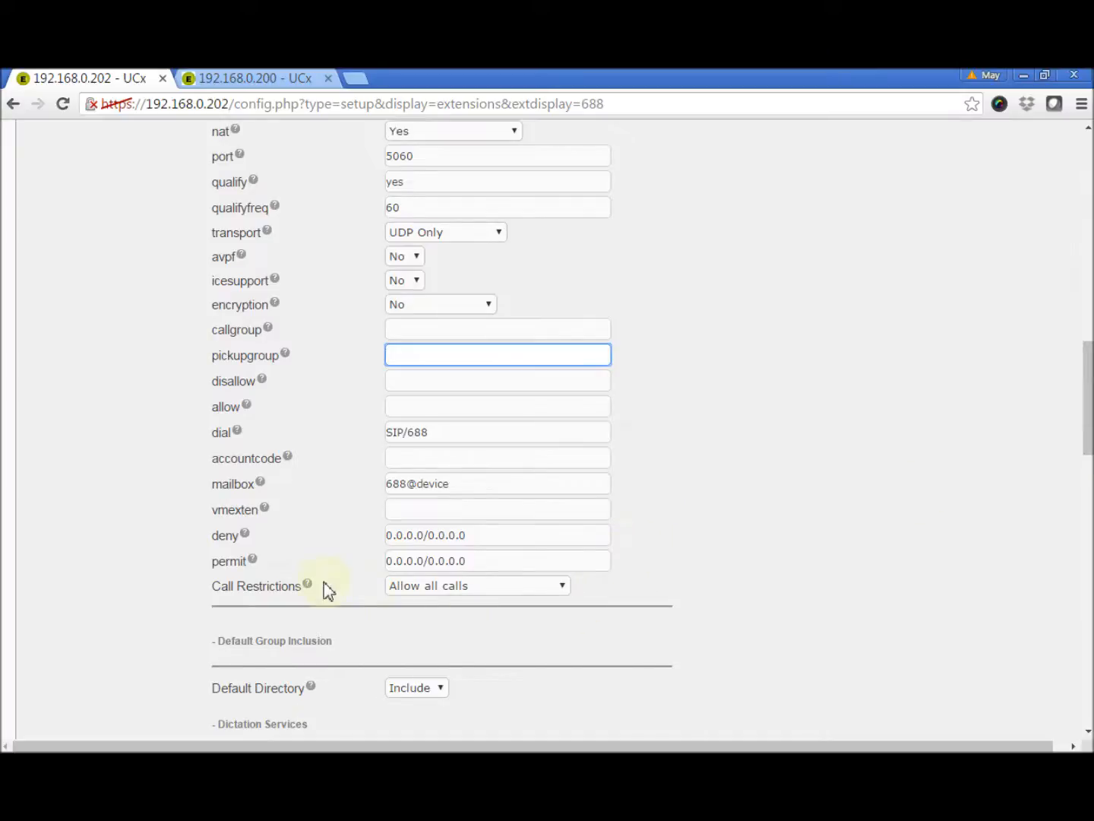
Confirm call restrictions remain at Allow all calls, then return to the top of the page
{"action": "left_click", "coordinate": [563, 588]}
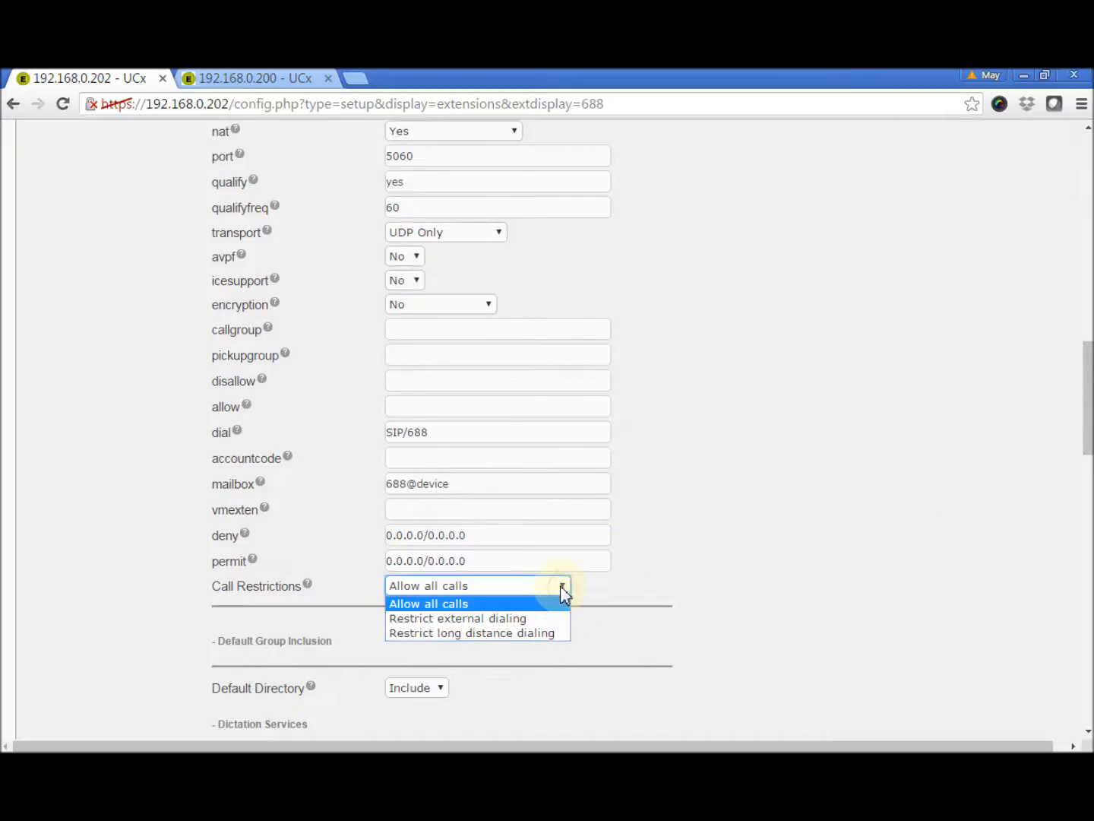
{"action": "left_click", "coordinate": [606, 591]}
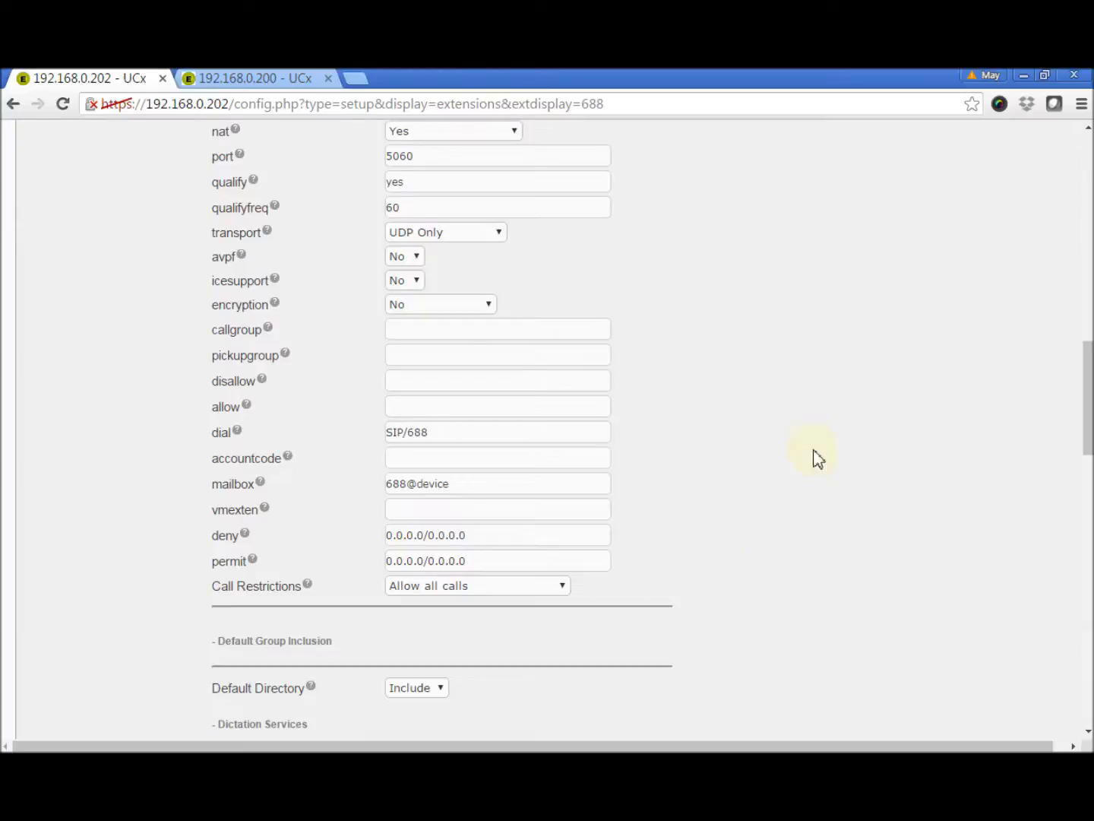
{"action": "left_click_drag", "start_coordinate": [1088, 402], "coordinate": [1090, 152]}
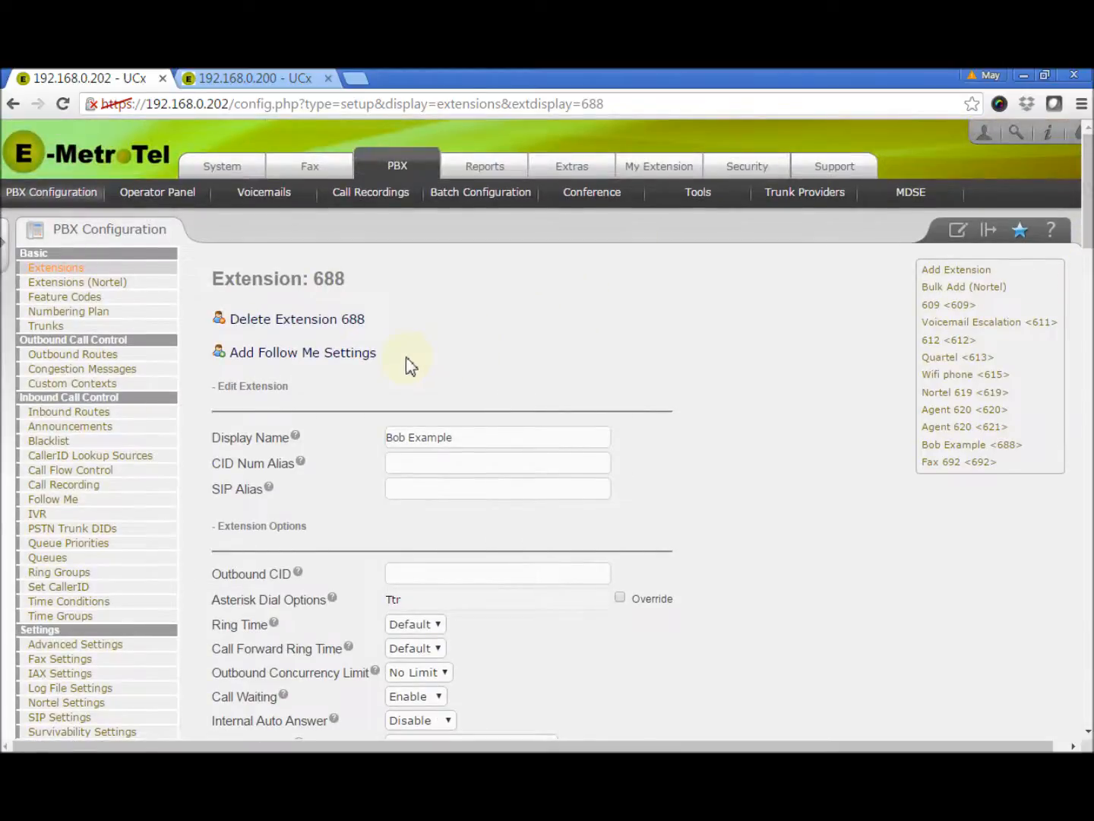